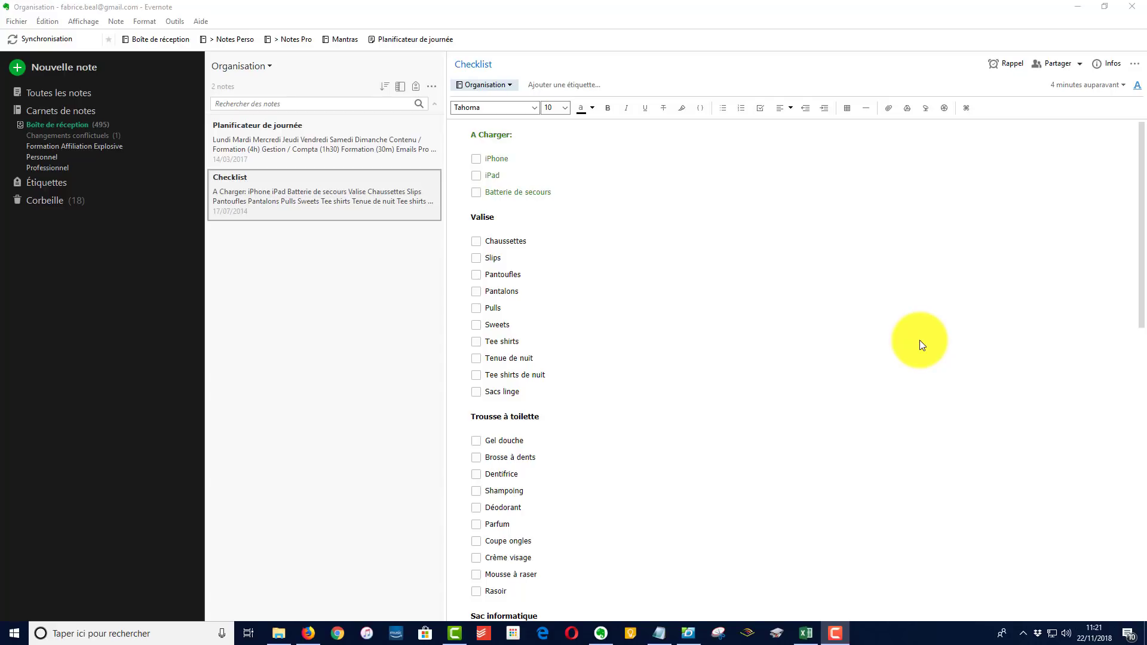
# Create a new note titled "Checkliste Voyage" in the Organisation notebook, with "Valise" as its text
pyautogui.click(919, 339)
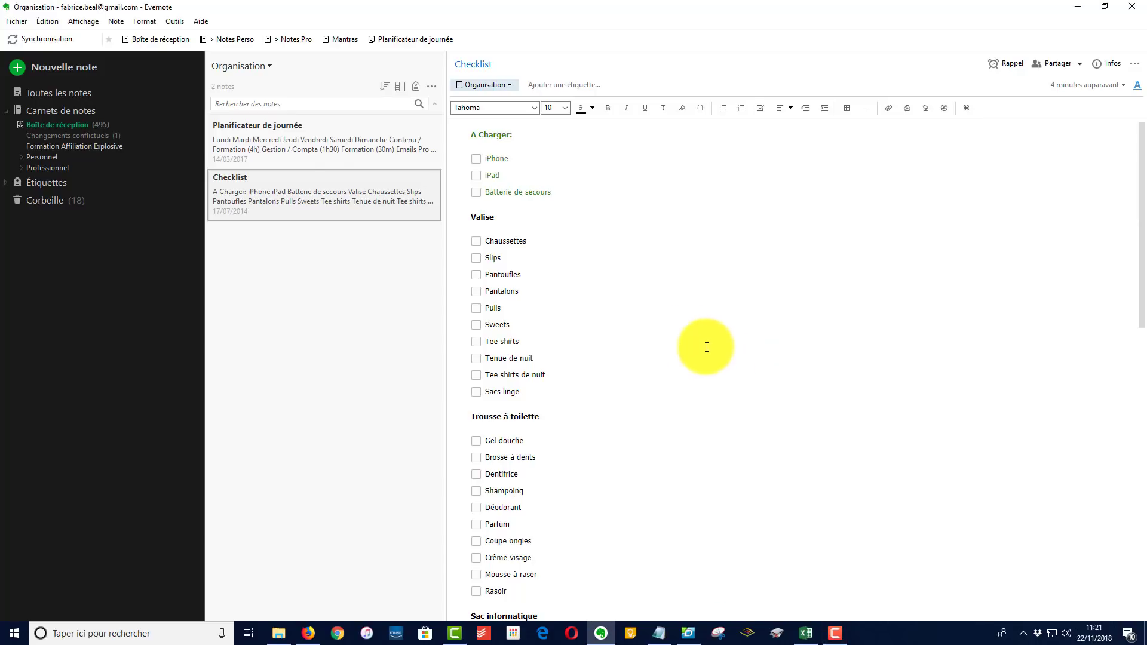
pyautogui.click(362, 192)
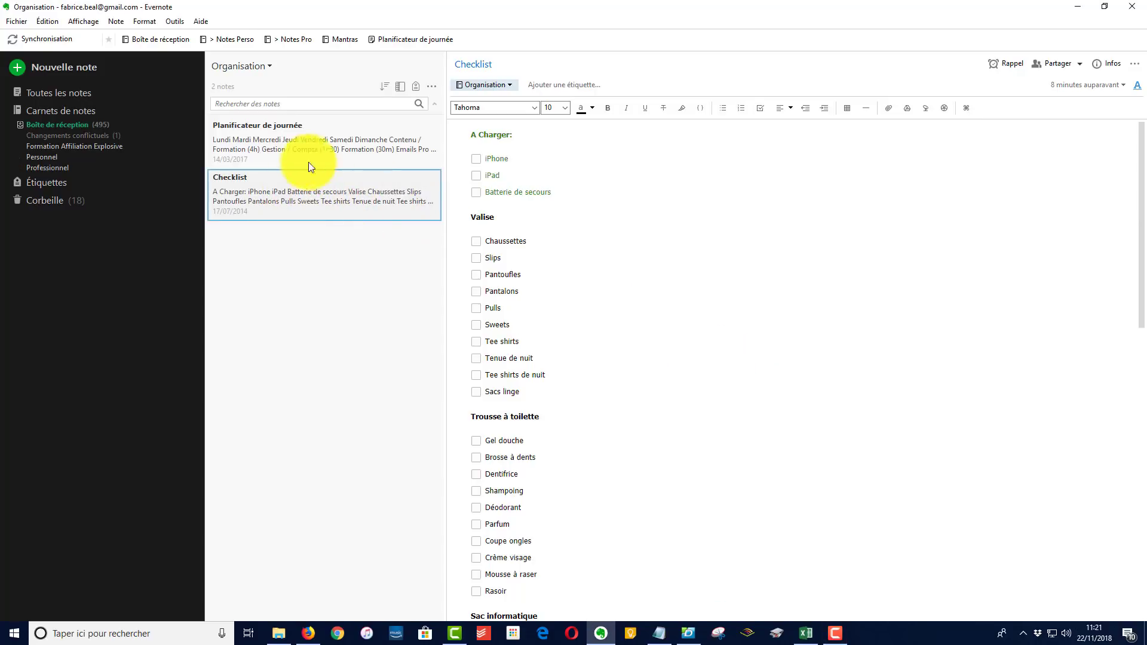
pyautogui.click(14, 67)
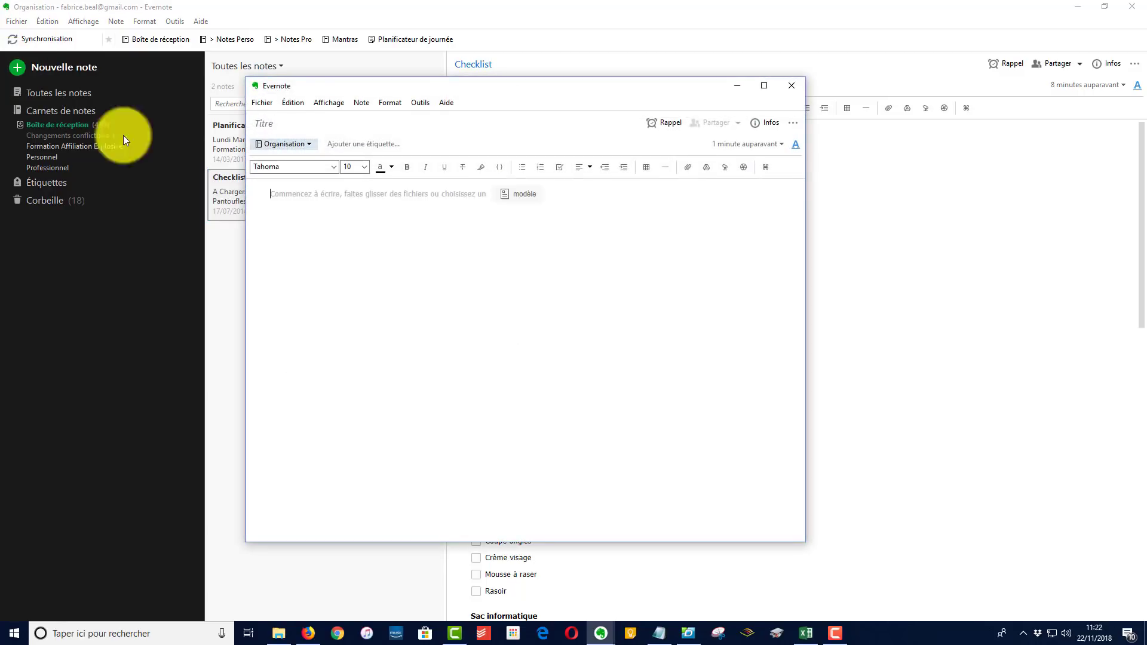
pyautogui.click(350, 121)
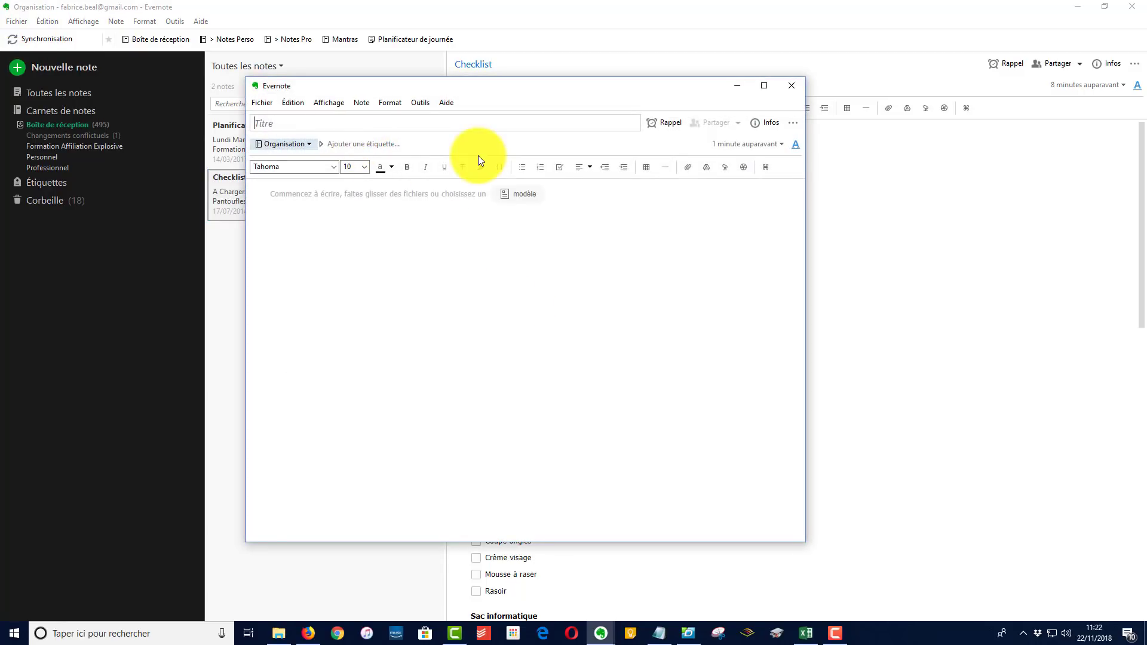
pyautogui.write('Checkliste Voyage')
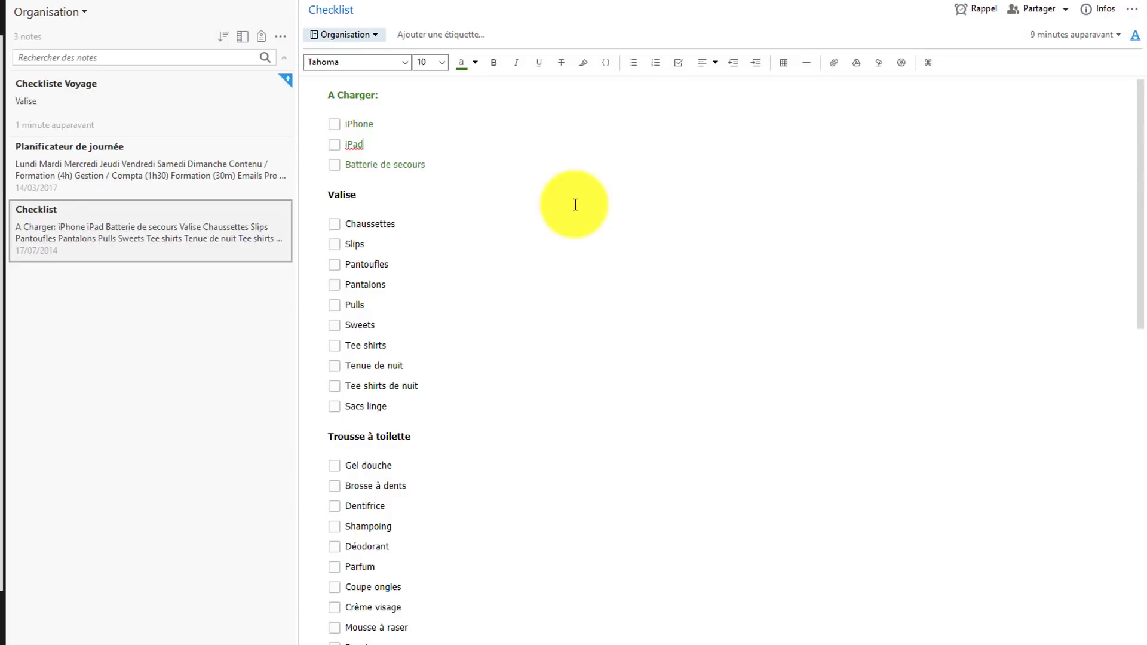
# Examine the overall structure of the existing Checklist note, focusing on its "A Charger" and "Valise" sections
pyautogui.scroll(-10, 575, 204)
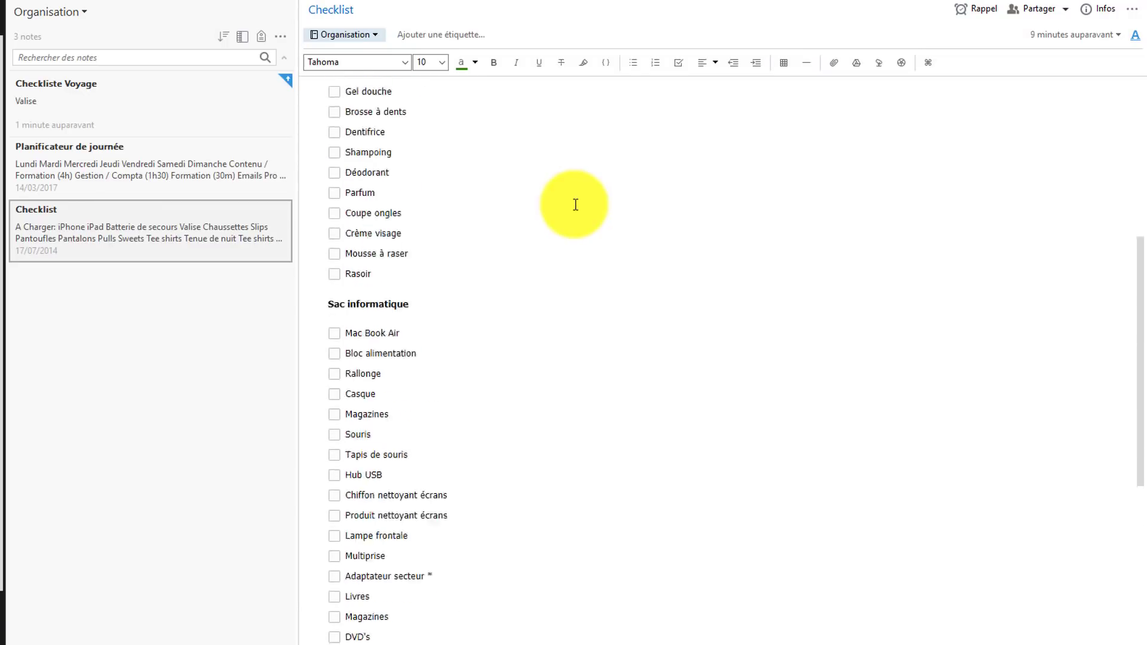
pyautogui.scroll(4, 573, 204)
pyautogui.scroll(5, 573, 204)
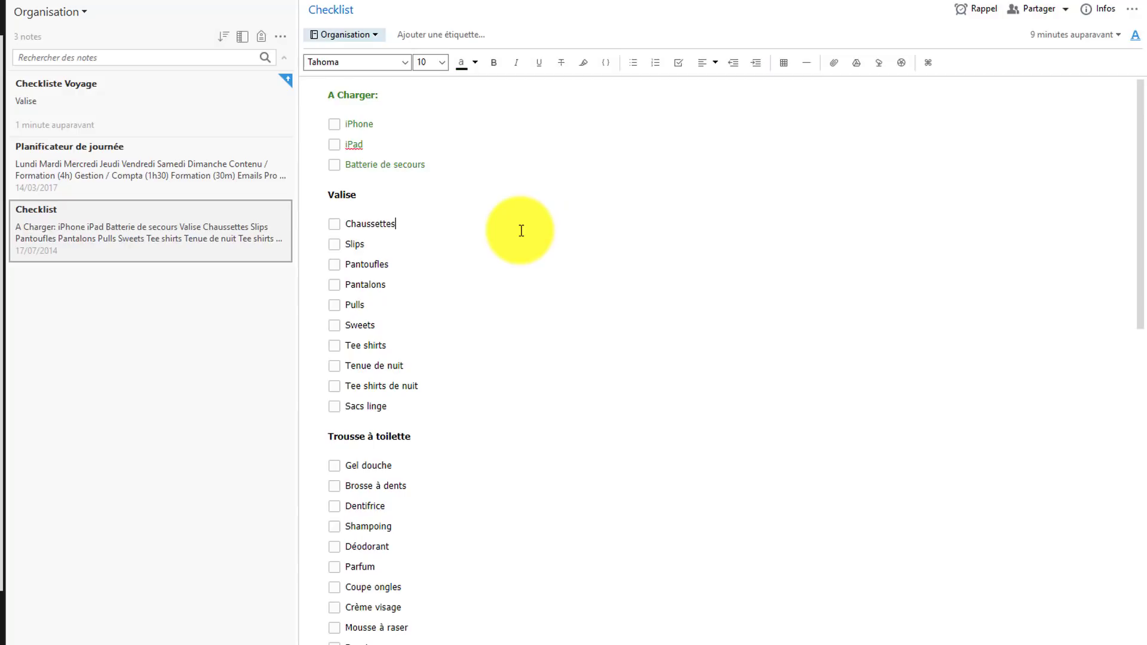
pyautogui.scroll(-5, 521, 230)
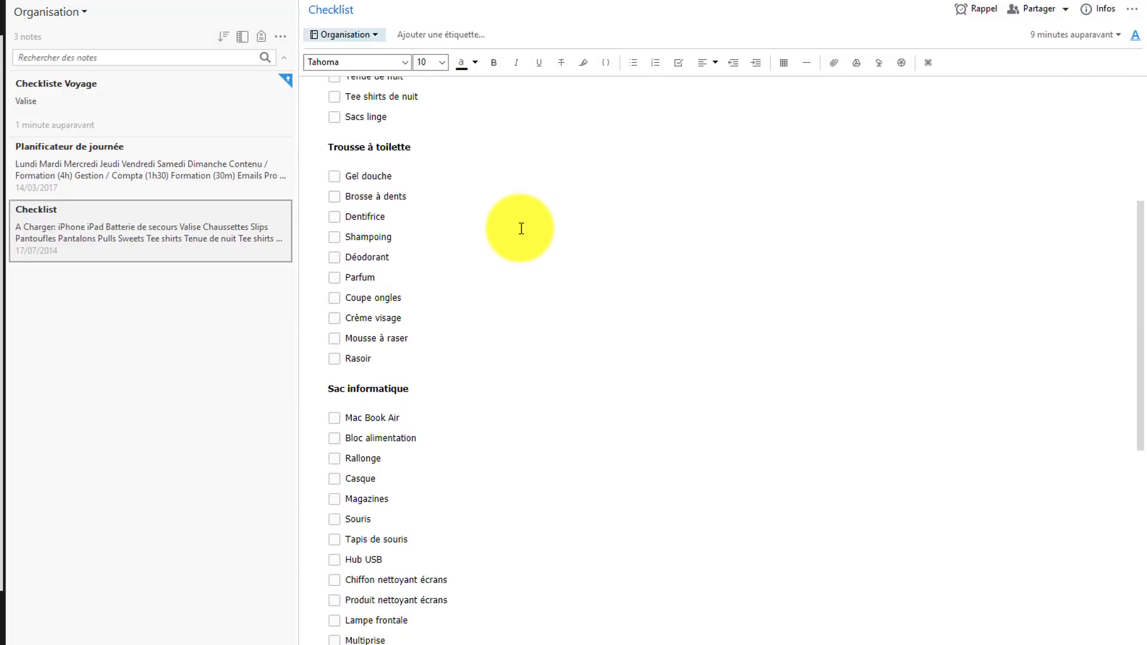
pyautogui.scroll(5, 523, 227)
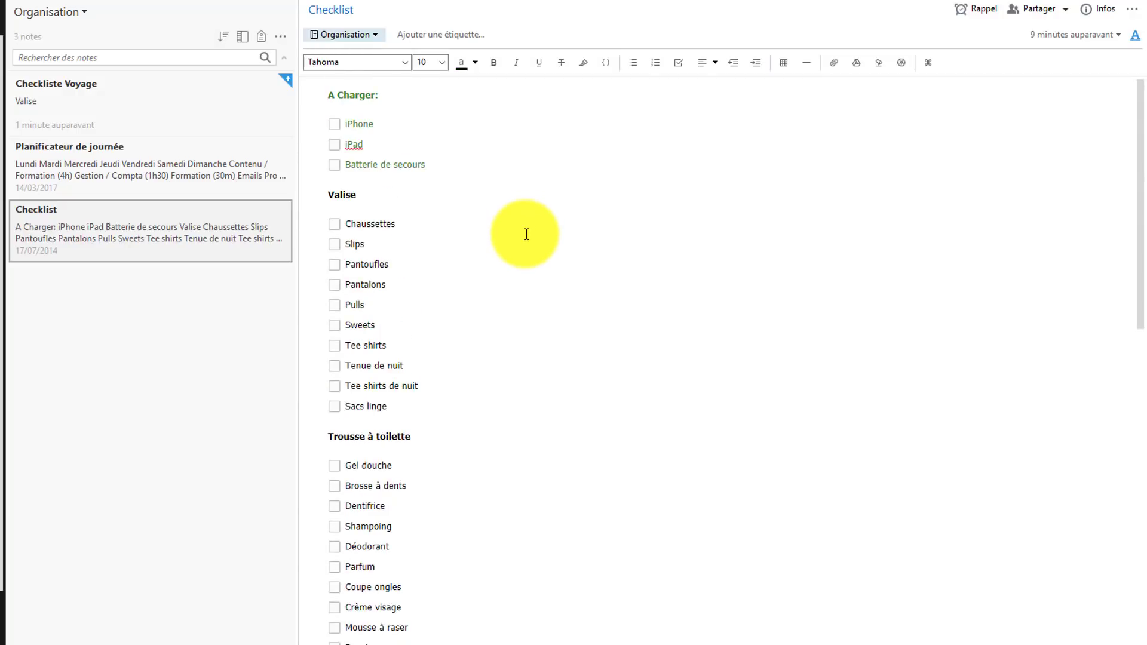
pyautogui.click(453, 155)
pyautogui.click(403, 116)
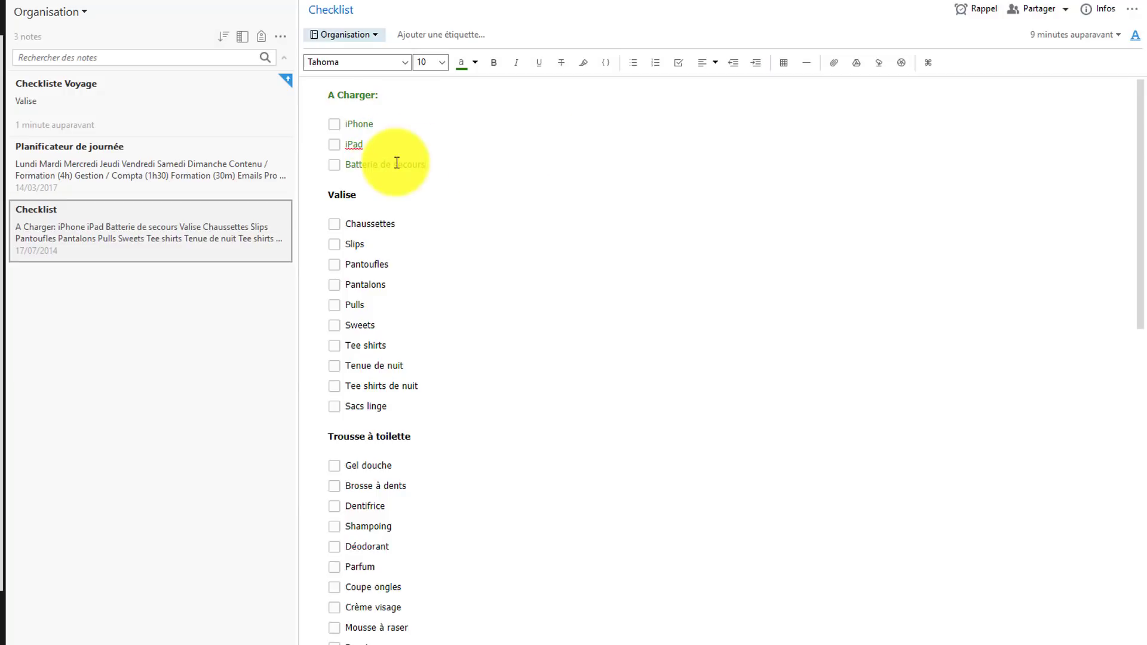
pyautogui.click(373, 193)
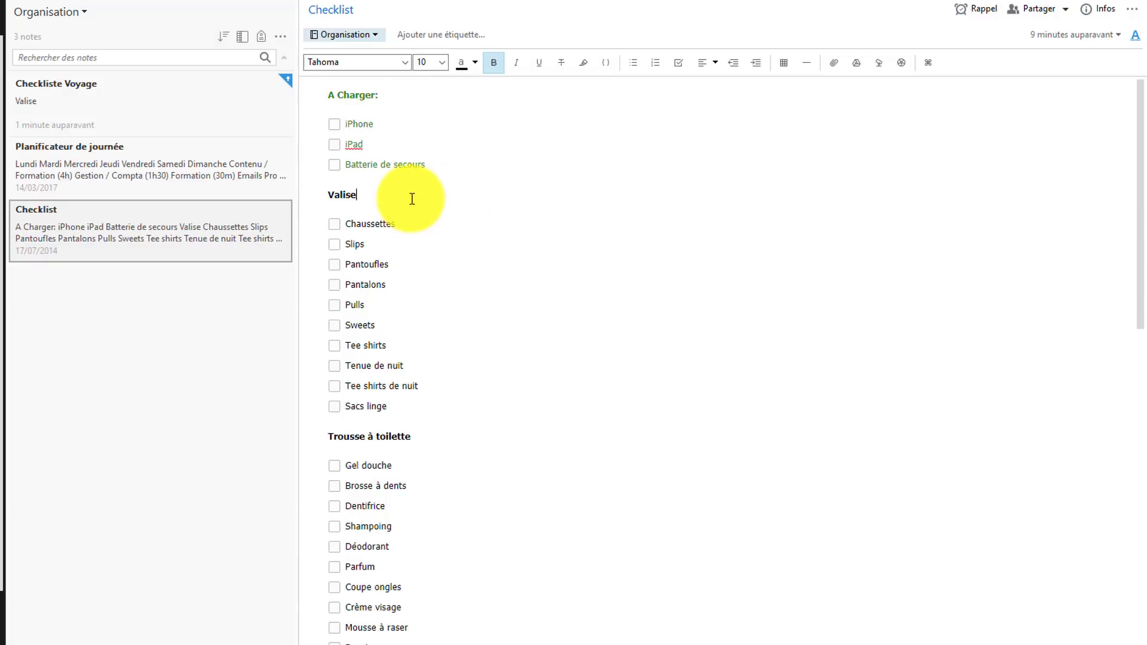
pyautogui.scroll(-1, 411, 196)
pyautogui.scroll(1, 410, 192)
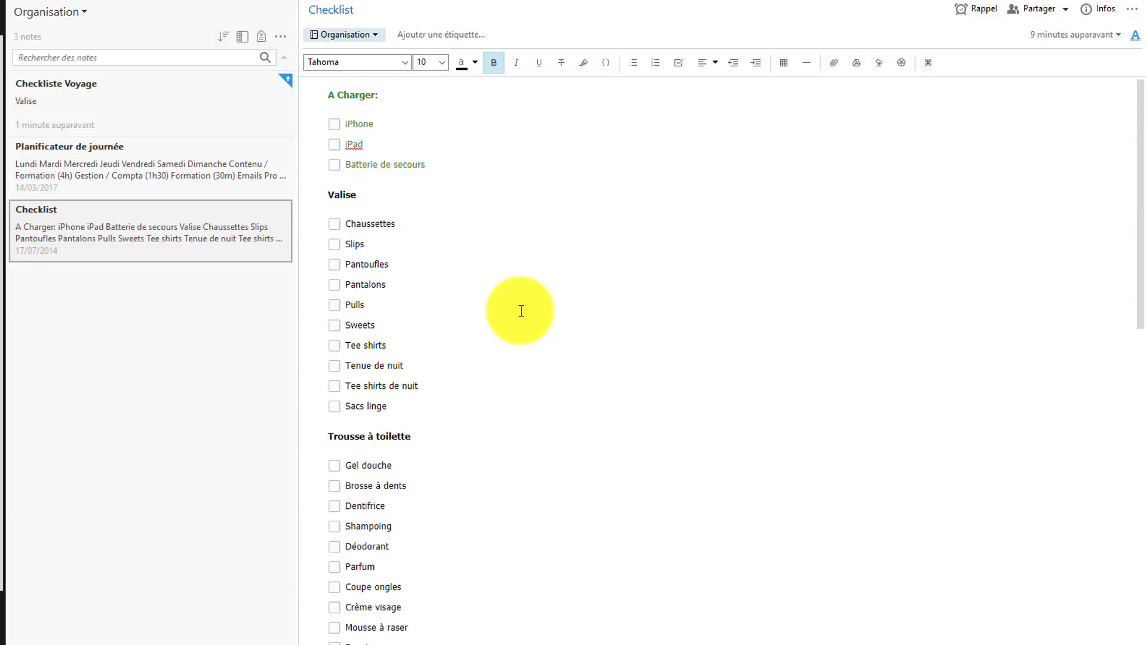
# Examine the "Trousse à toilette", "Sac informatique" and "Appartement" sections of the Checklist note
pyautogui.scroll(-6, 520, 311)
pyautogui.click(417, 227)
pyautogui.scroll(-4, 606, 286)
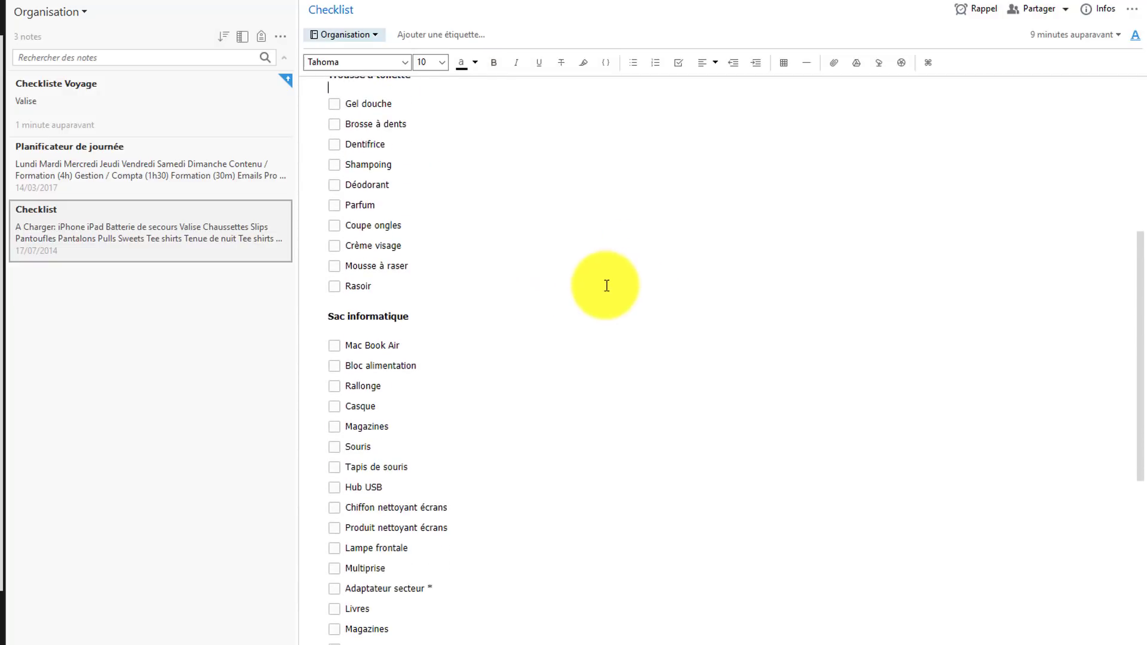
pyautogui.click(452, 319)
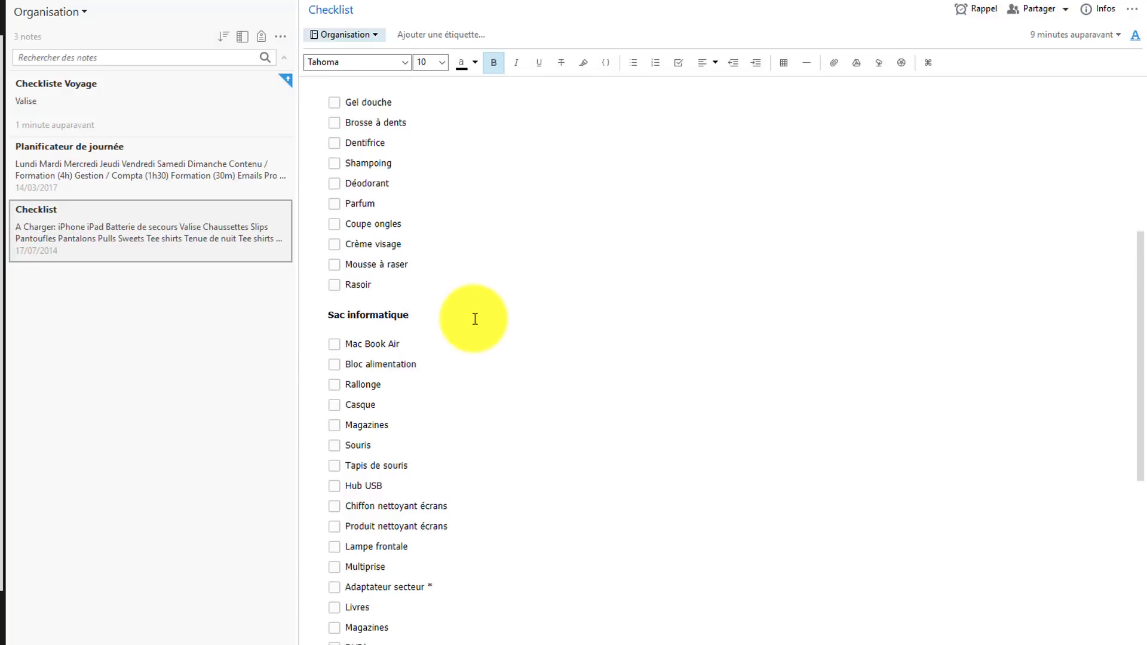
pyautogui.scroll(-2, 475, 319)
pyautogui.scroll(-4, 508, 263)
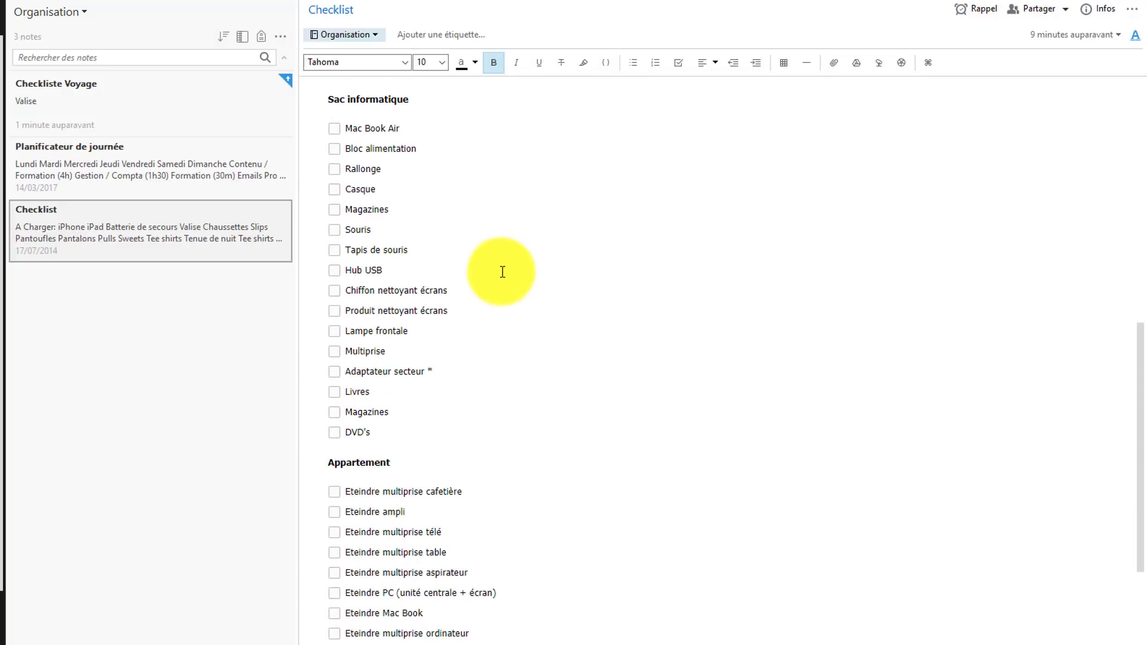
pyautogui.scroll(10, 503, 273)
pyautogui.scroll(-11, 499, 284)
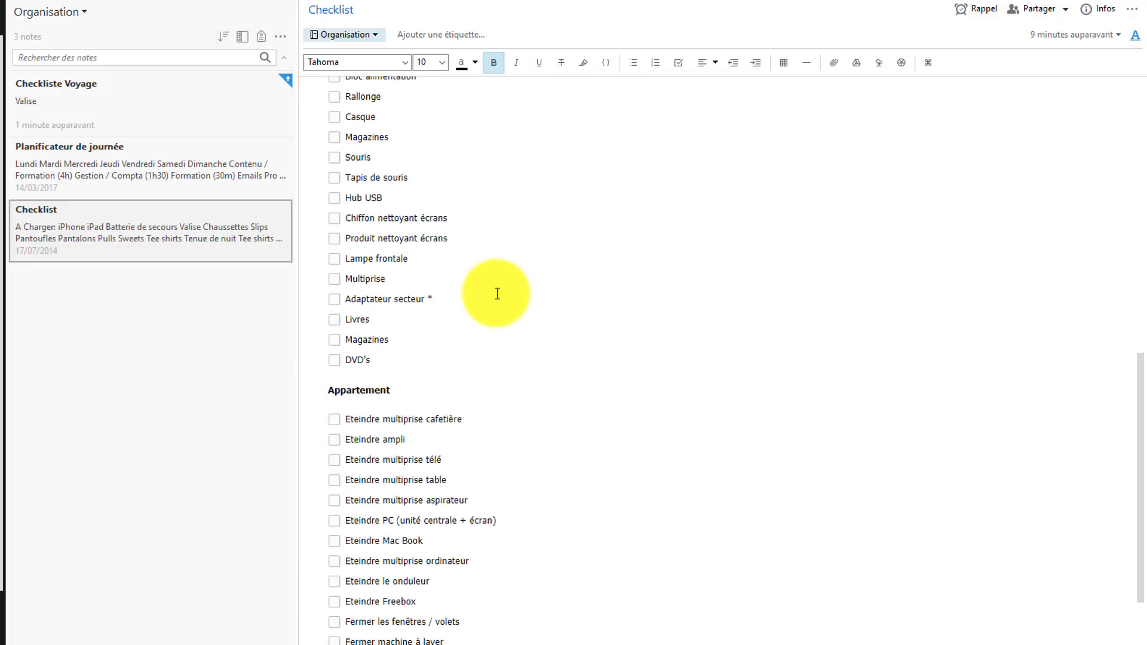
pyautogui.scroll(-5, 497, 293)
pyautogui.click(475, 223)
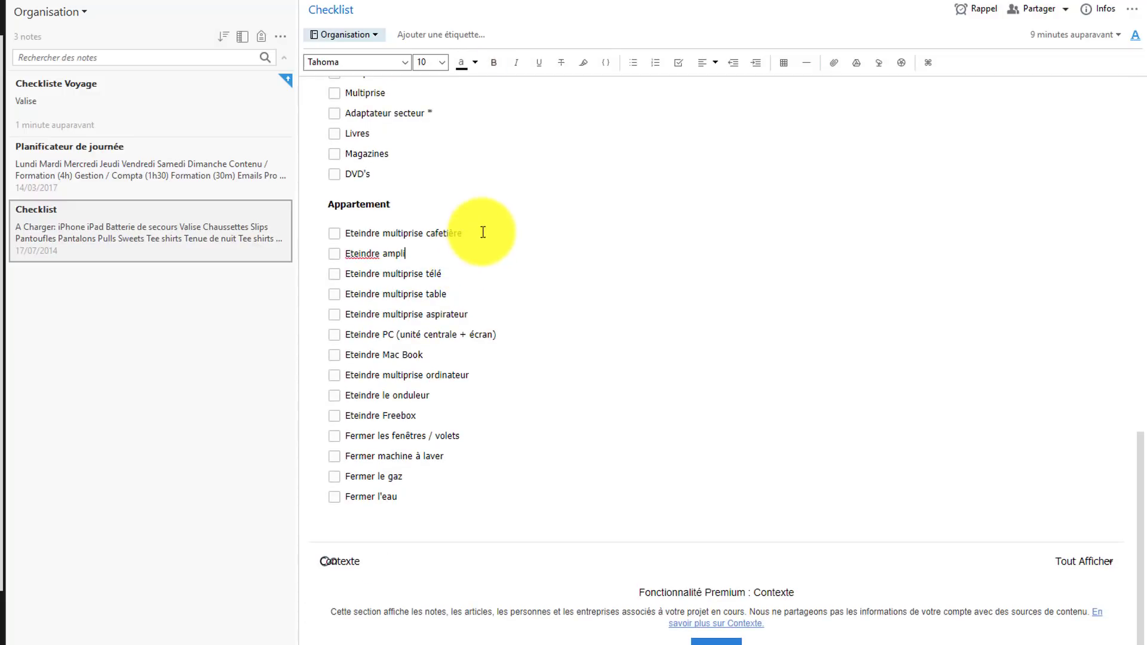
pyautogui.click(476, 198)
pyautogui.scroll(4, 624, 320)
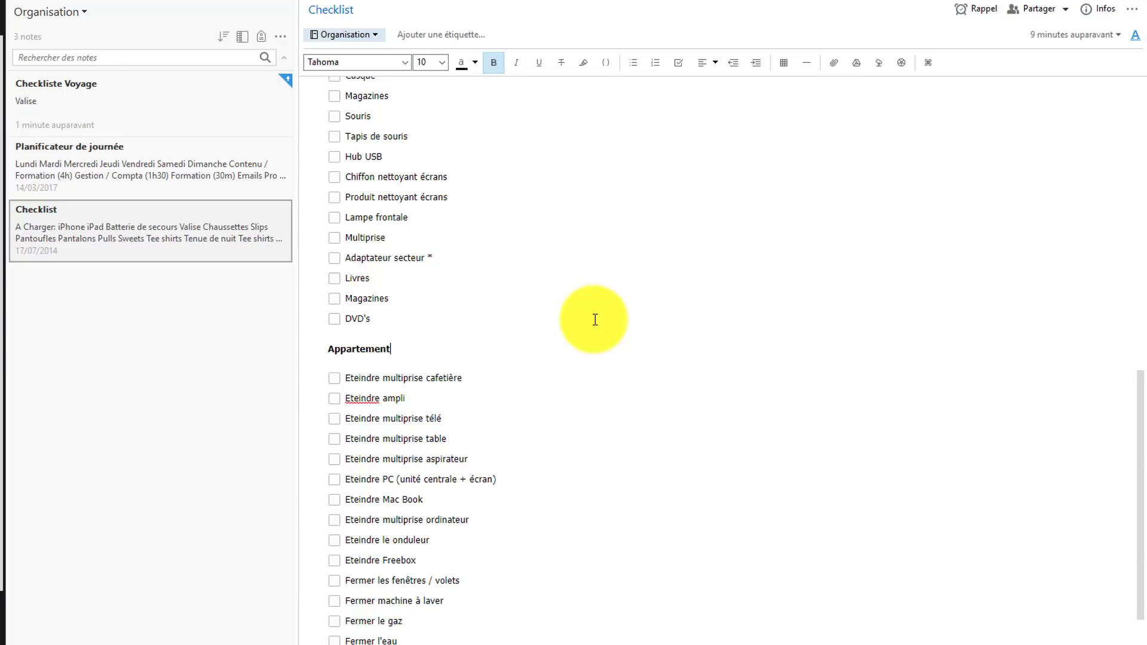
pyautogui.scroll(7, 577, 327)
pyautogui.scroll(4, 576, 328)
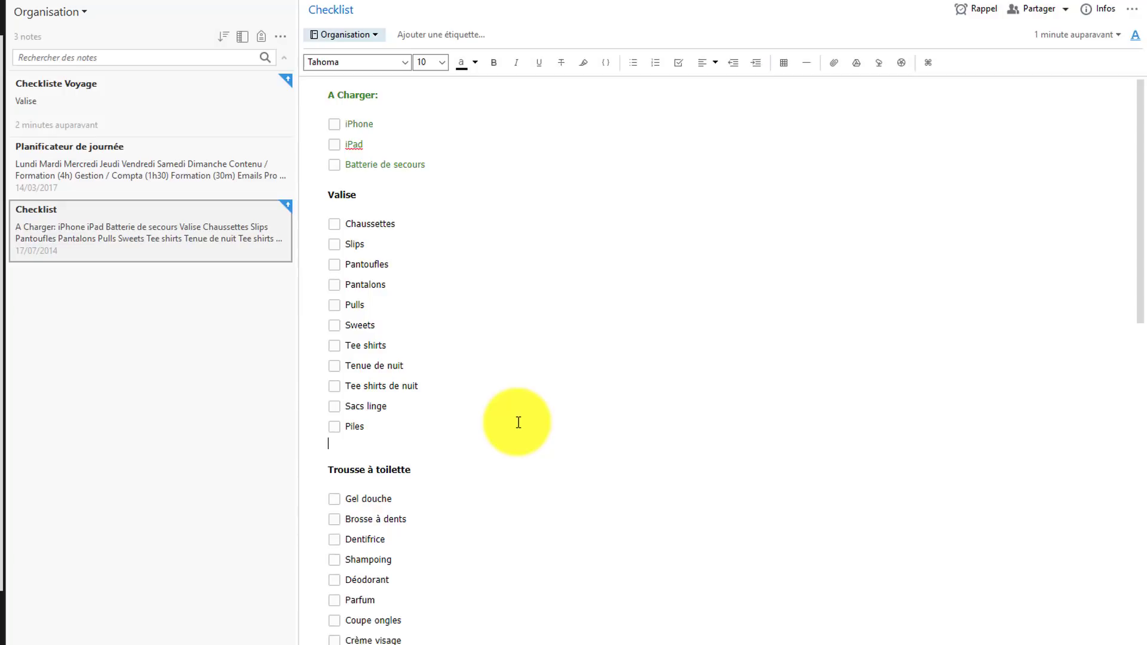
# Add the checkbox items "Pldldl" and "kgkgkg" plus an empty checkbox below "Piles" in the Valise section
pyautogui.click(687, 64)
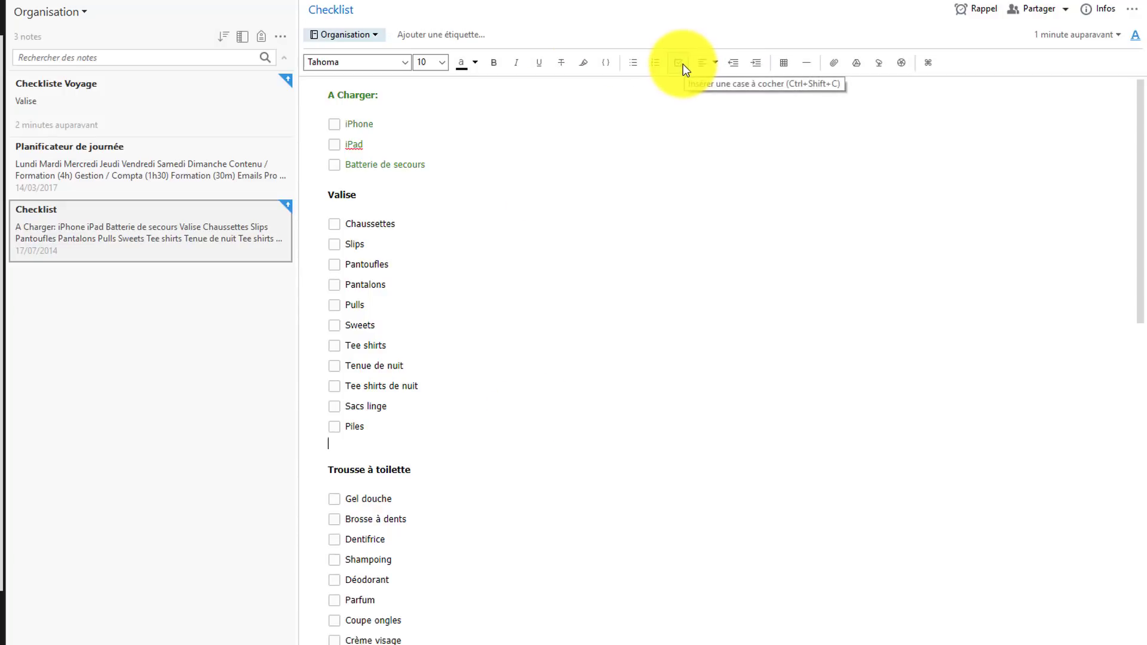
pyautogui.click(680, 63)
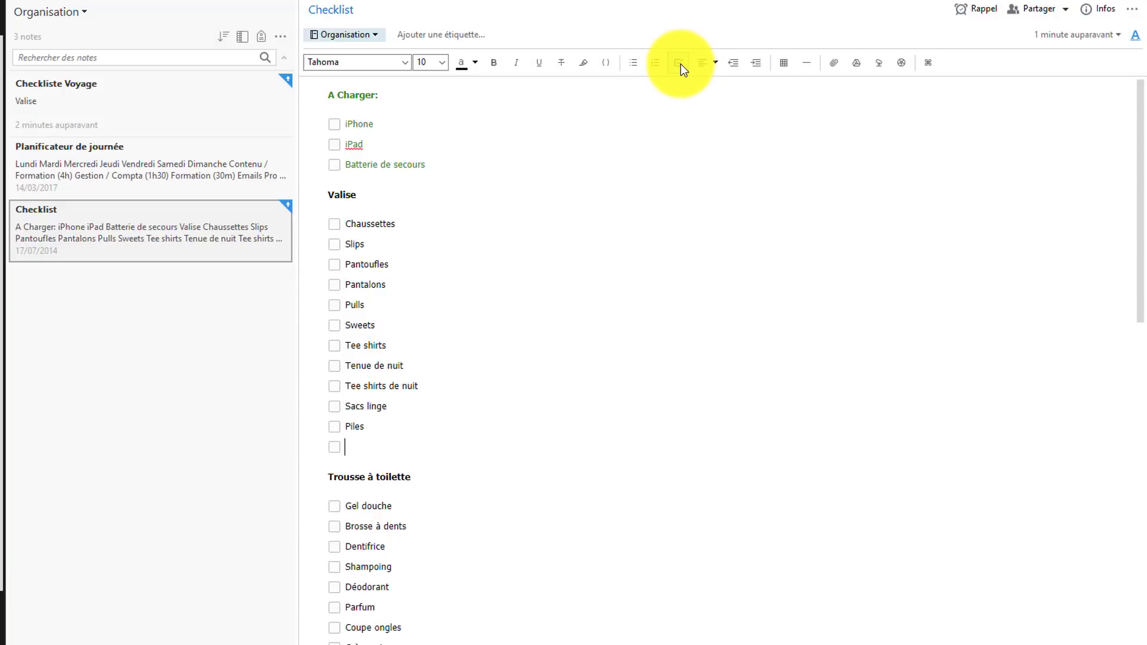
pyautogui.write('Pldldl')
pyautogui.press('Return')
pyautogui.write('kgkgkg')
pyautogui.press('Return')
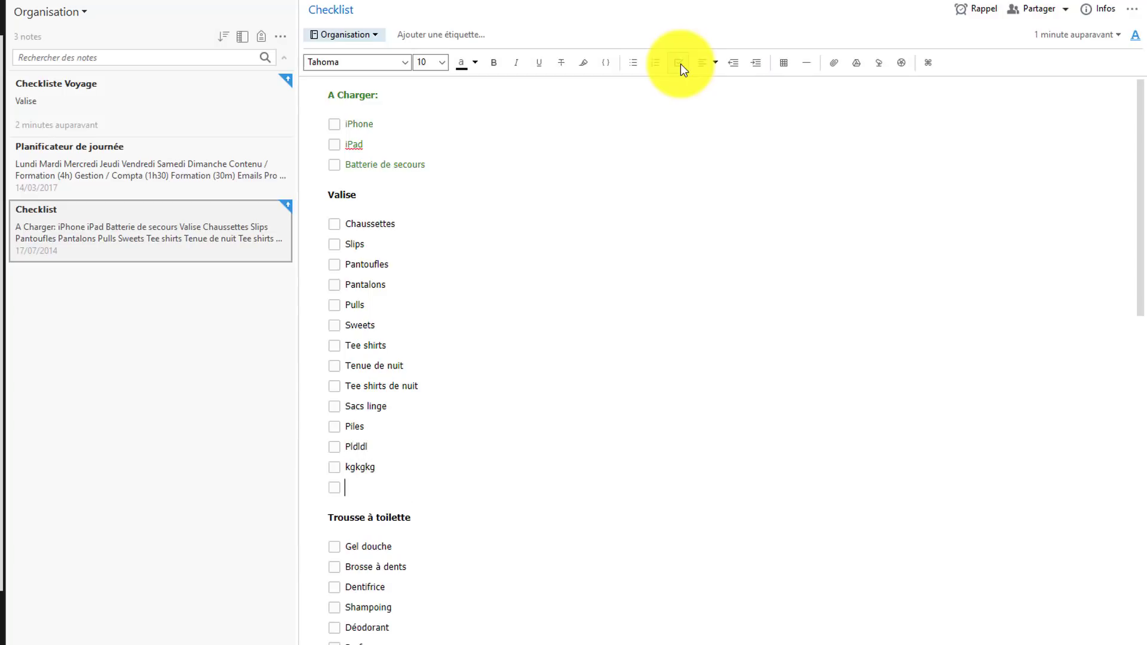
# Tick the Chaussettes, Slips, Pantoufles, Pantalons and Pulls checkboxes in the Valise section
pyautogui.click(422, 323)
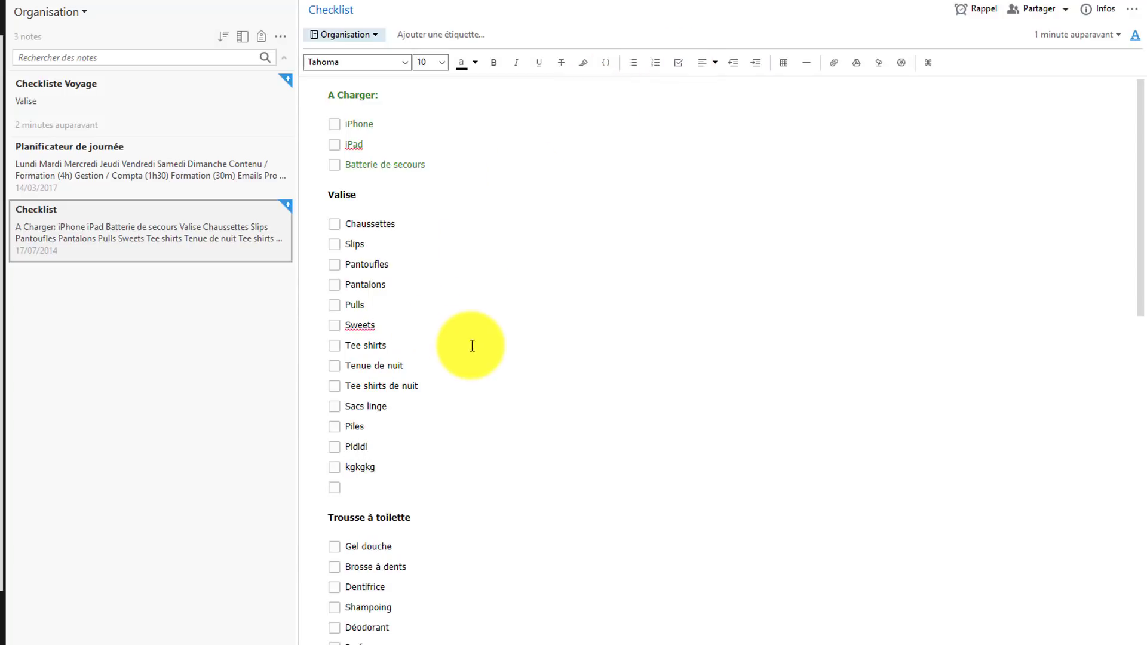
pyautogui.scroll(-1, 472, 345)
pyautogui.scroll(-4, 470, 345)
pyautogui.scroll(5, 469, 344)
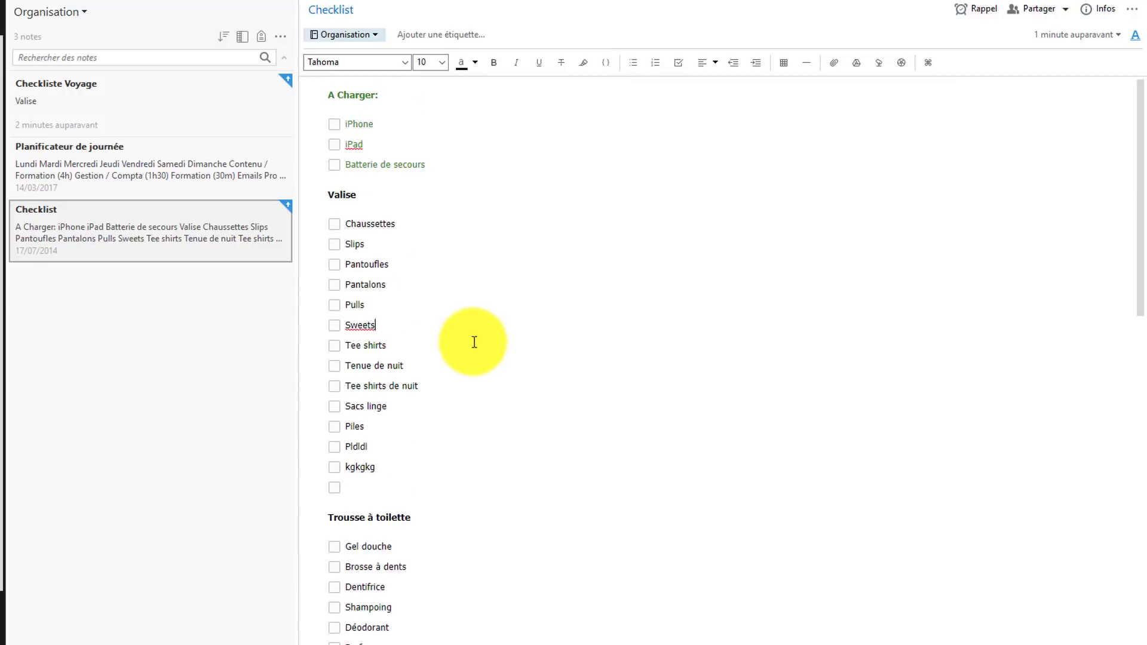
pyautogui.click(469, 290)
pyautogui.click(334, 224)
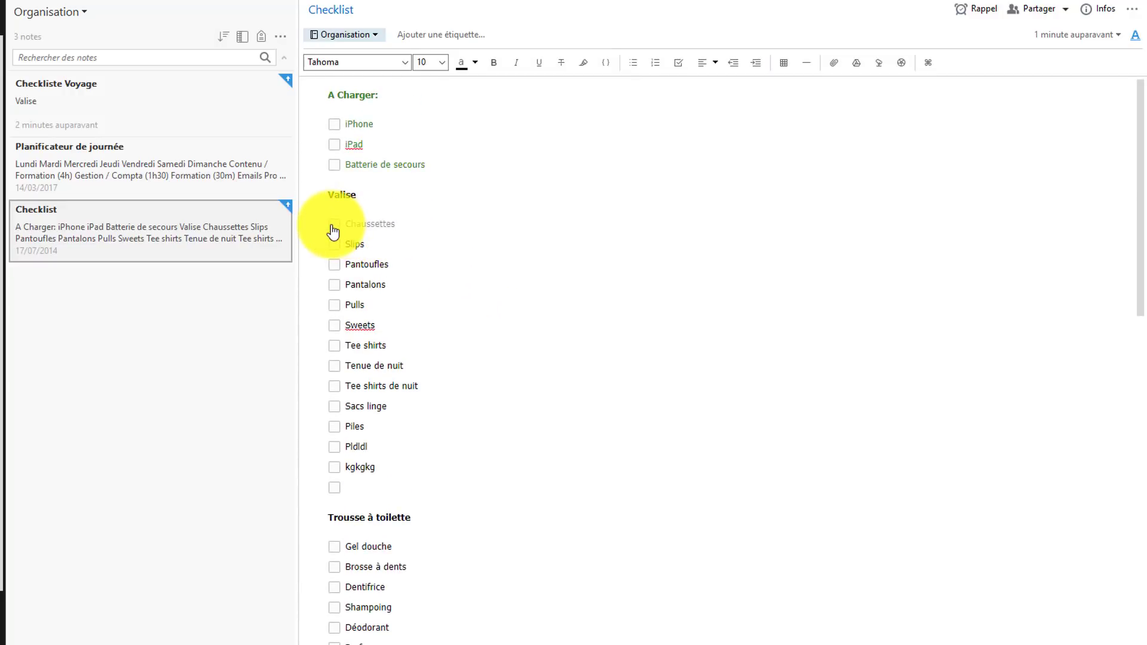
pyautogui.click(334, 246)
pyautogui.click(333, 266)
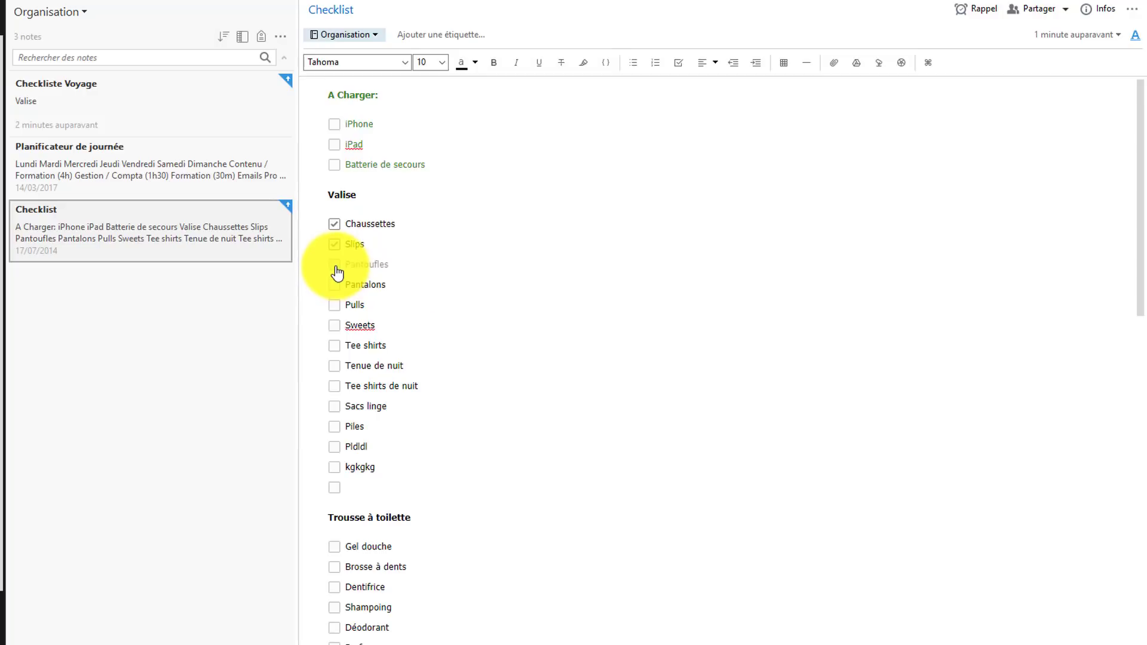
pyautogui.click(335, 286)
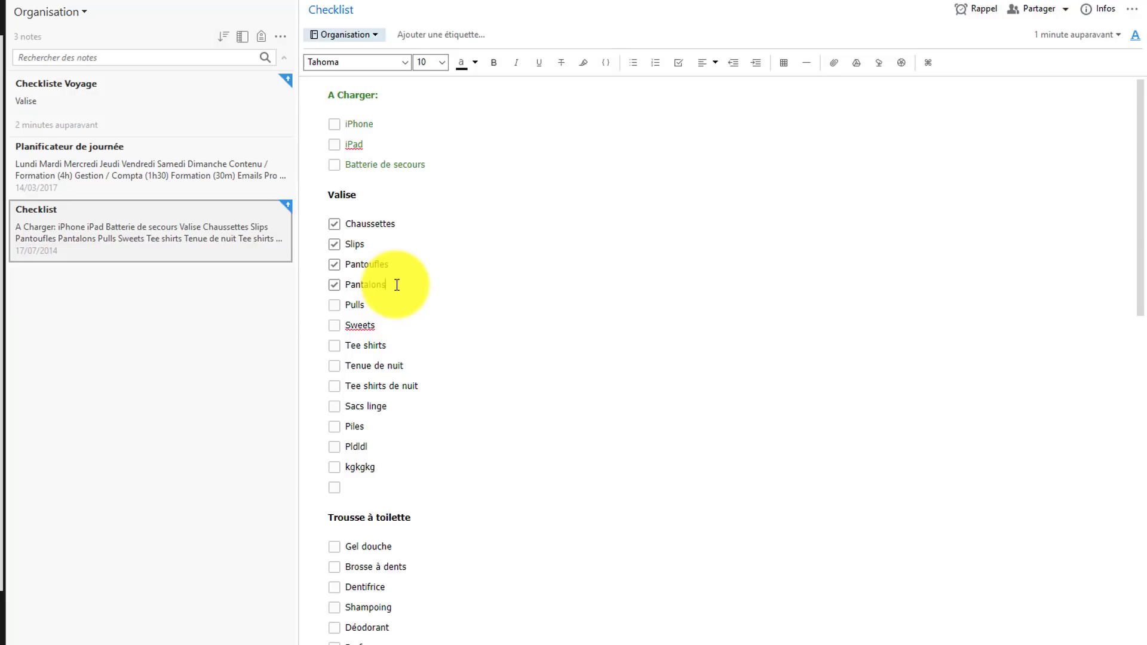
pyautogui.click(388, 307)
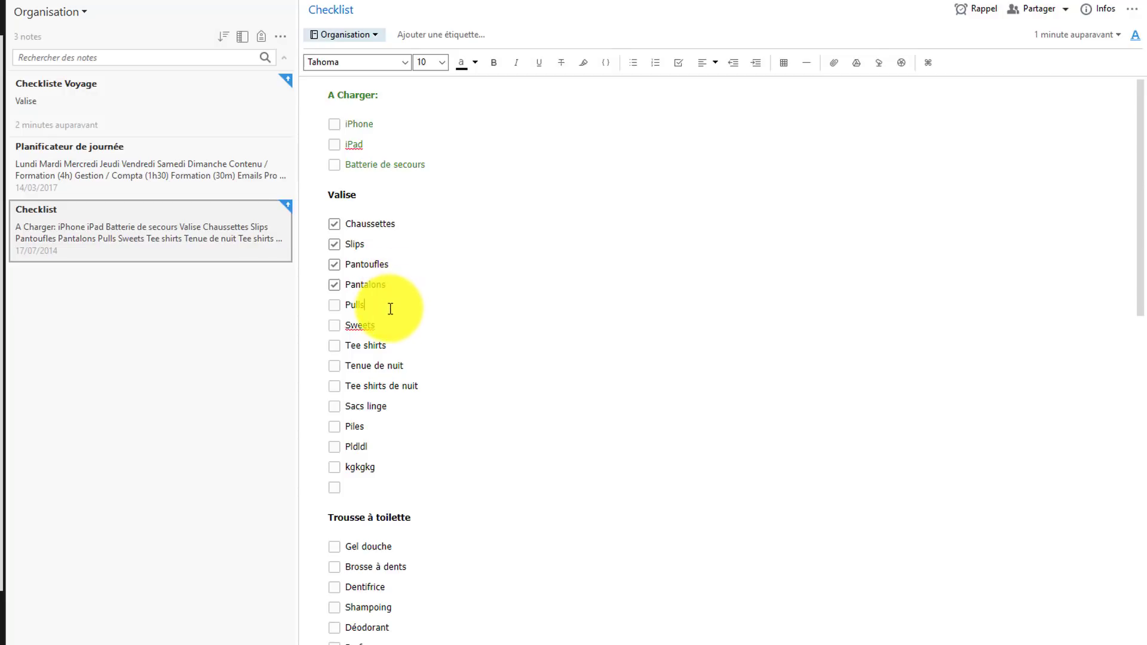
pyautogui.click(333, 305)
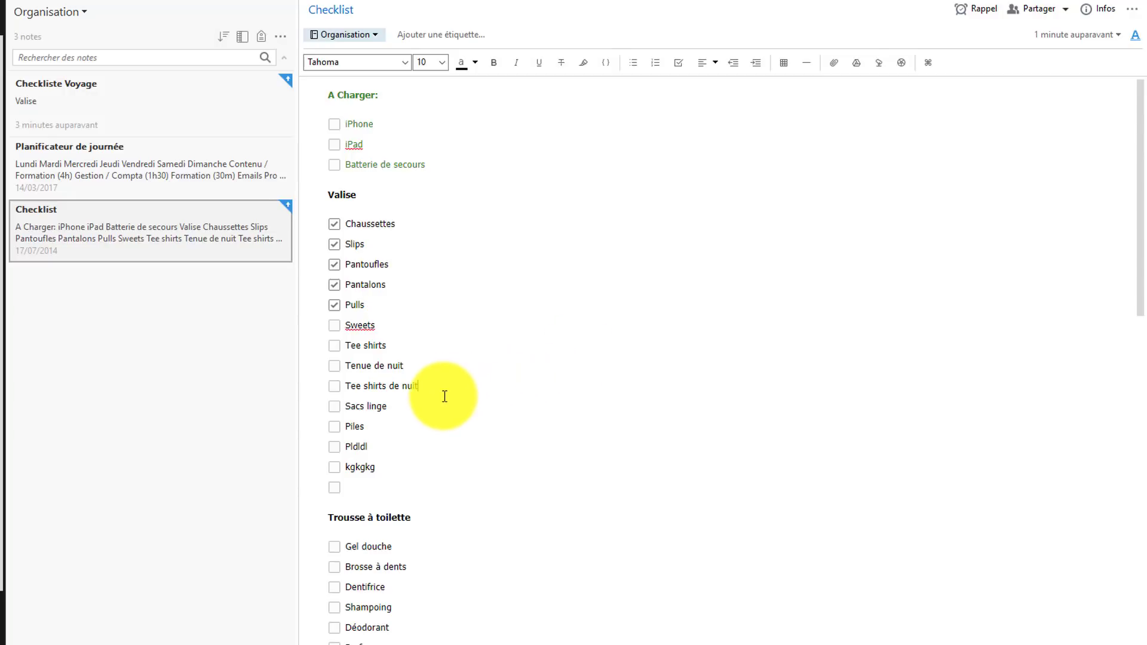
# Uncheck all the checkboxes in the Checklist note at once with the Tout décocher command
pyautogui.scroll(-5, 448, 396)
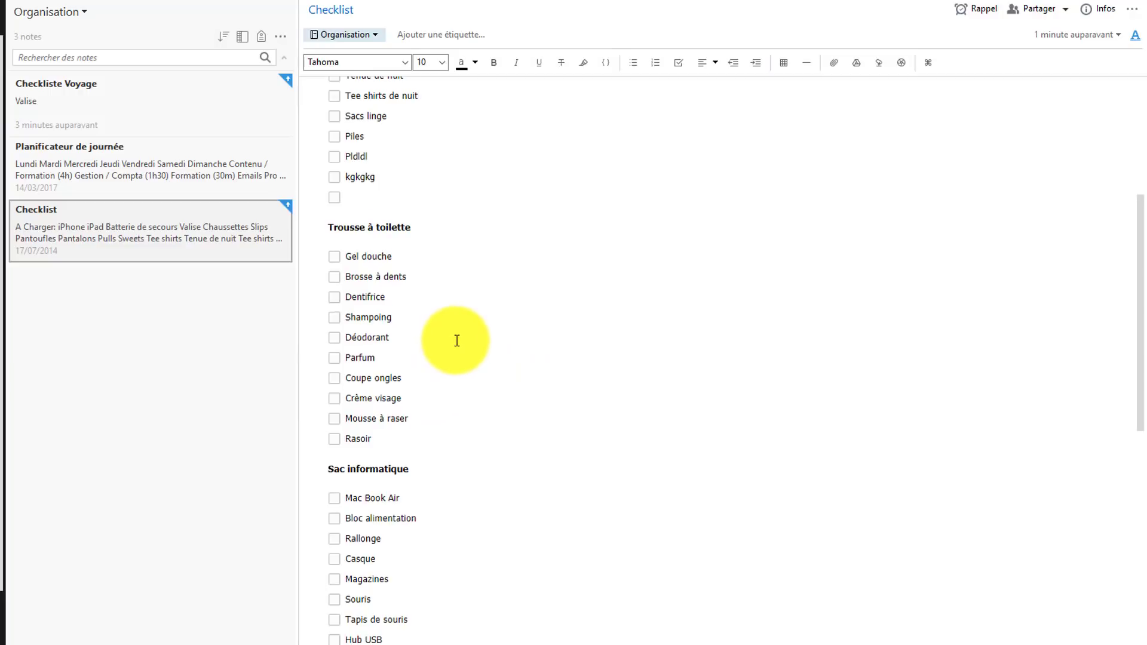
pyautogui.scroll(5, 455, 340)
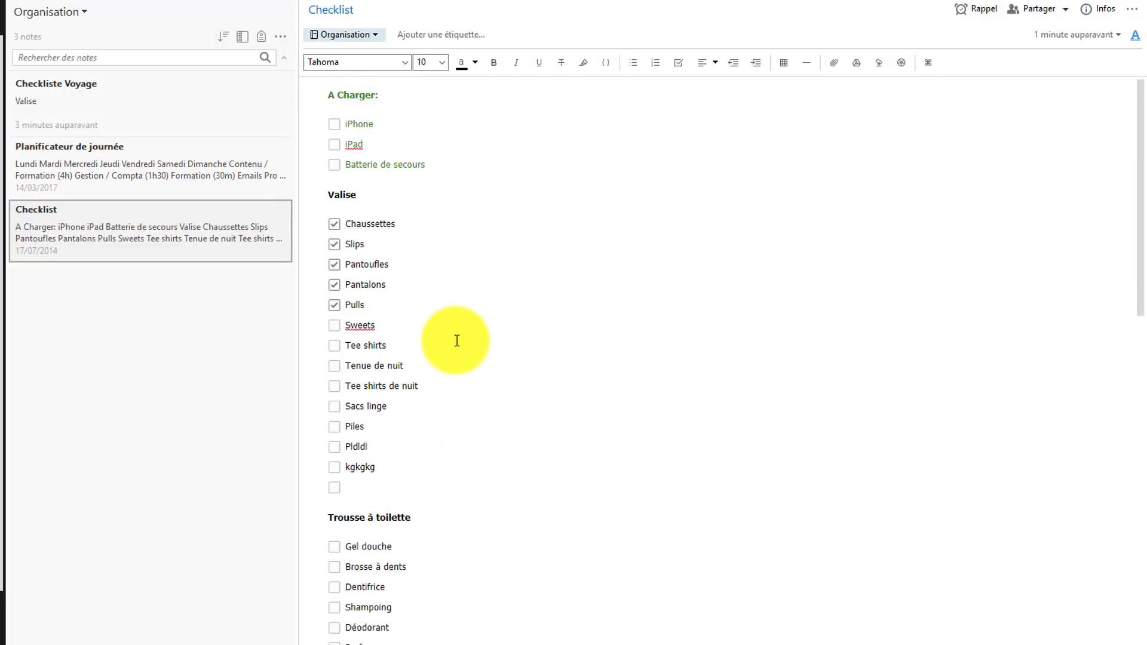
pyautogui.rightClick(441, 311)
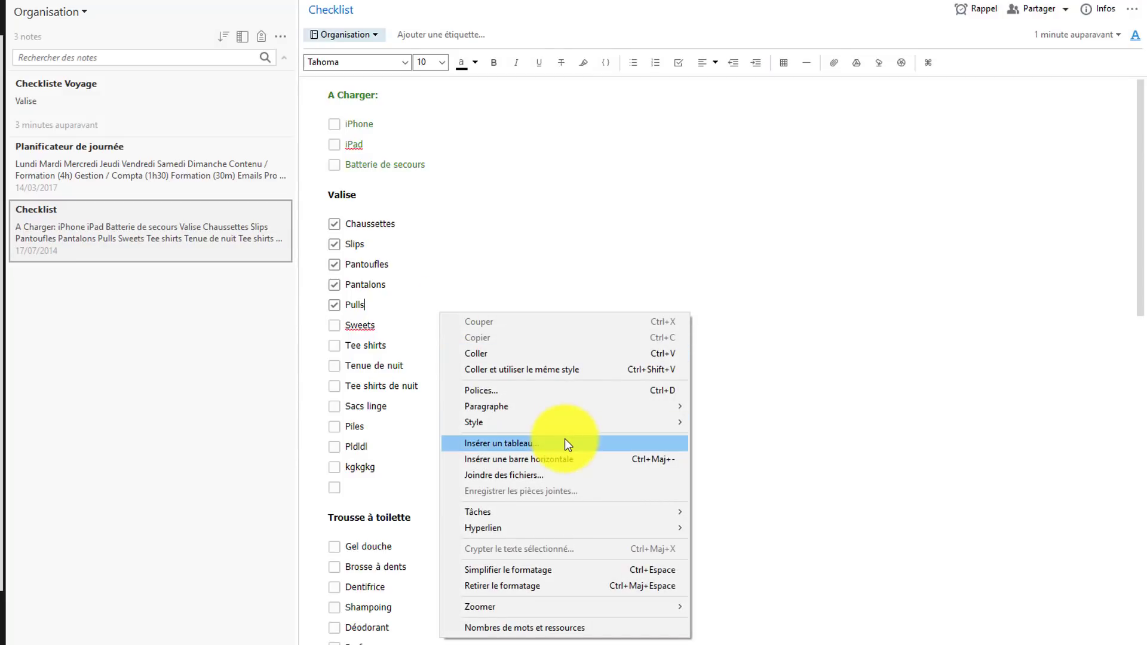
pyautogui.moveTo(502, 511)
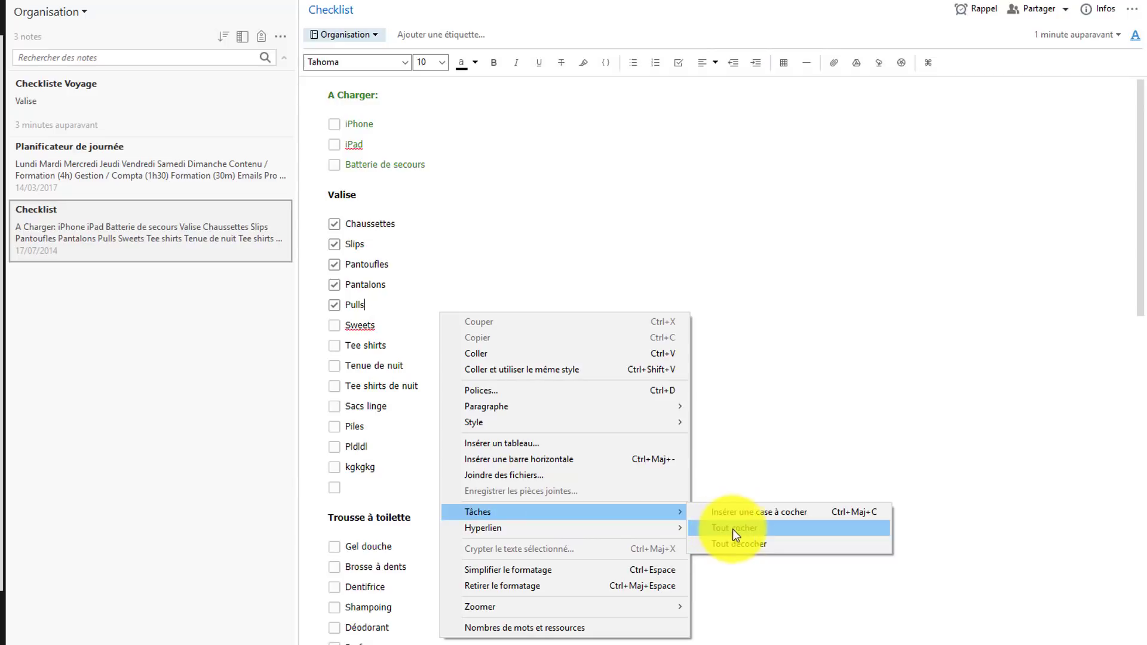
pyautogui.click(734, 545)
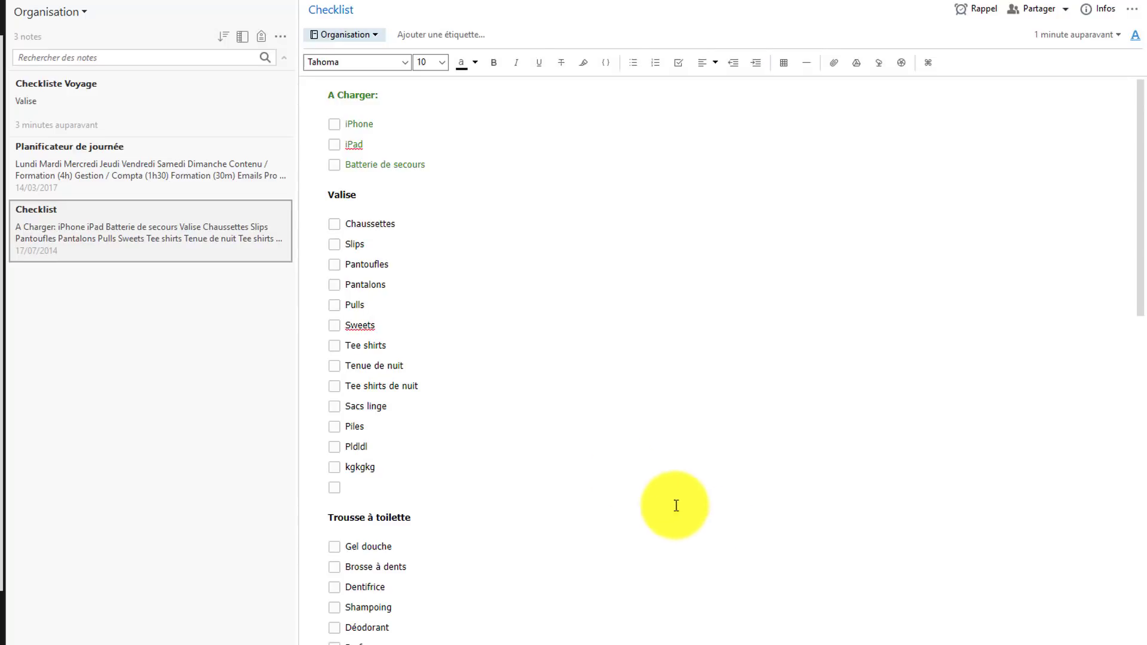
# Tick all the checkboxes in the Checklist note at once with Tout cocher and check the whole list
pyautogui.rightClick(510, 392)
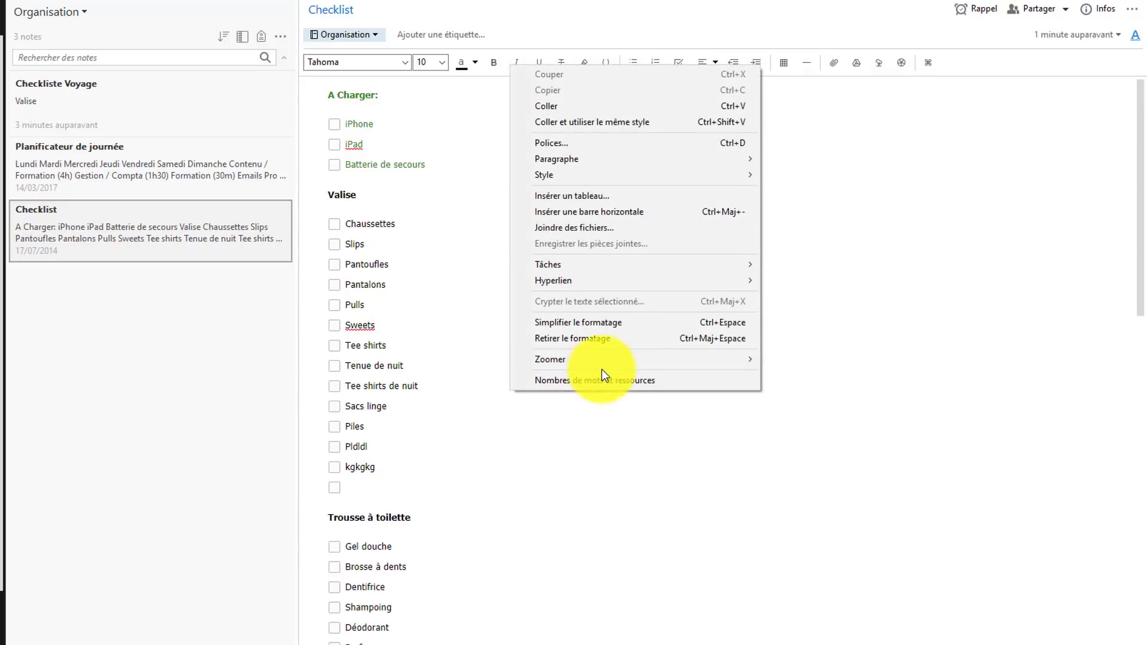
pyautogui.moveTo(578, 264)
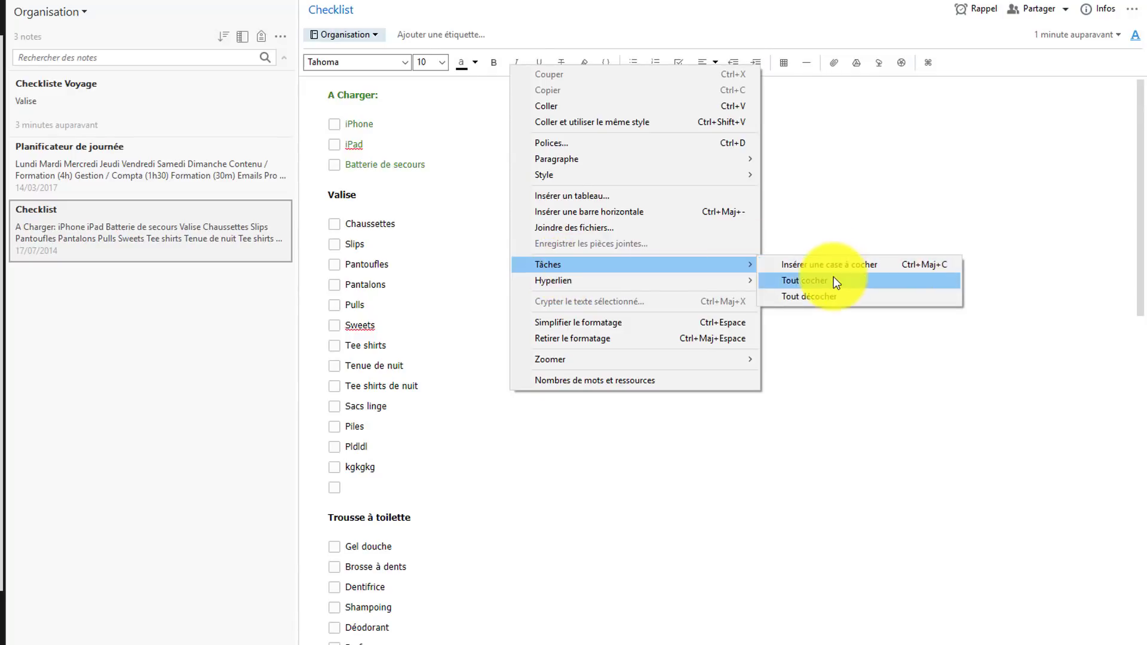
pyautogui.click(800, 281)
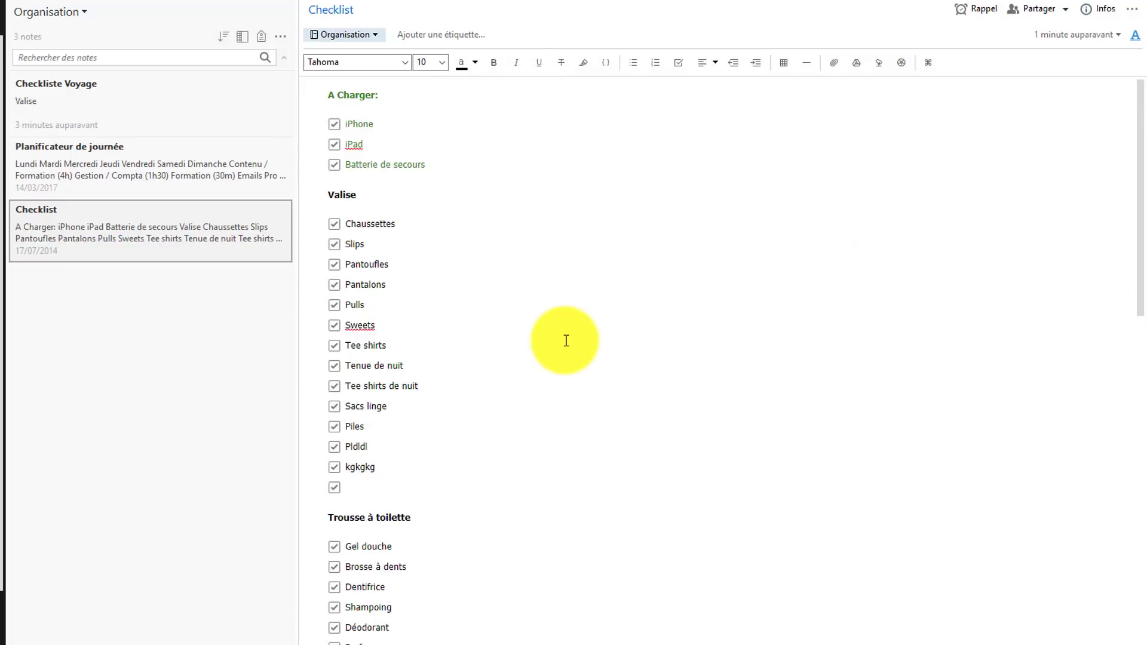
pyautogui.scroll(-15, 565, 339)
pyautogui.scroll(-3, 565, 340)
pyautogui.scroll(20, 564, 341)
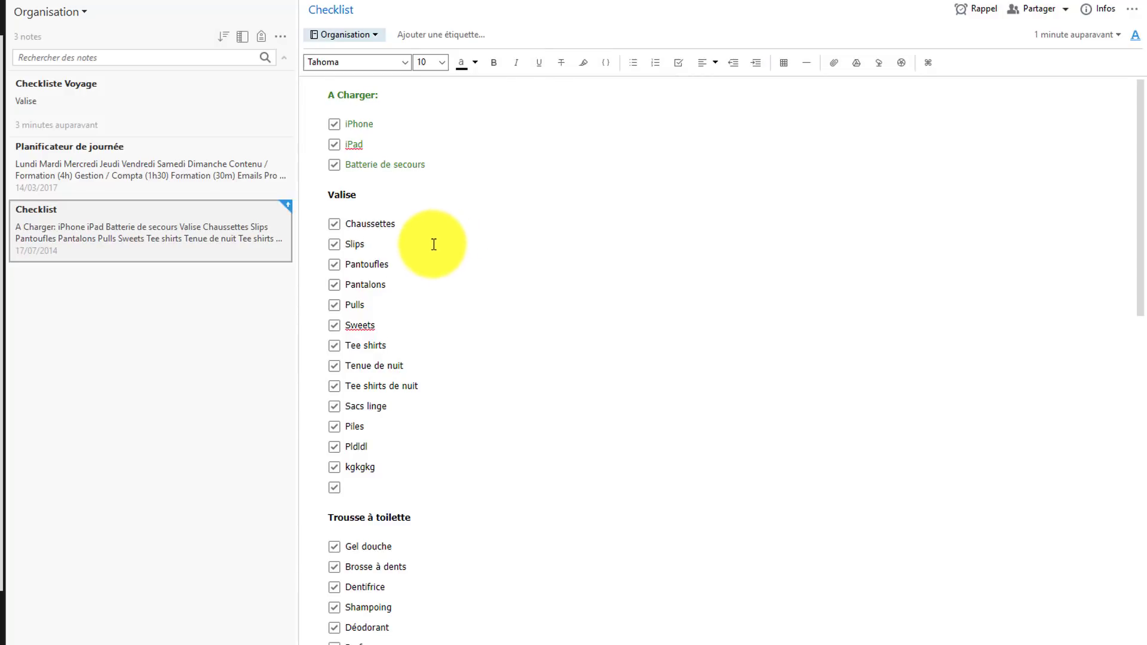
# Clear every checkbox in the Checklist note in one go with the Tout décocher command
pyautogui.rightClick(510, 295)
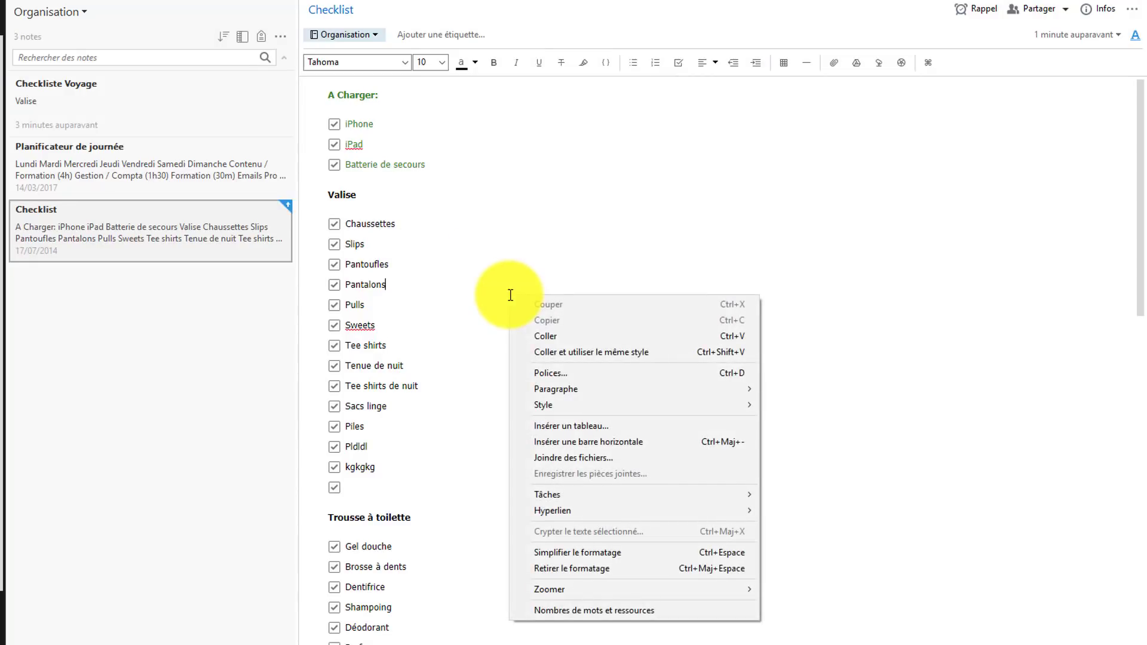
pyautogui.moveTo(576, 493)
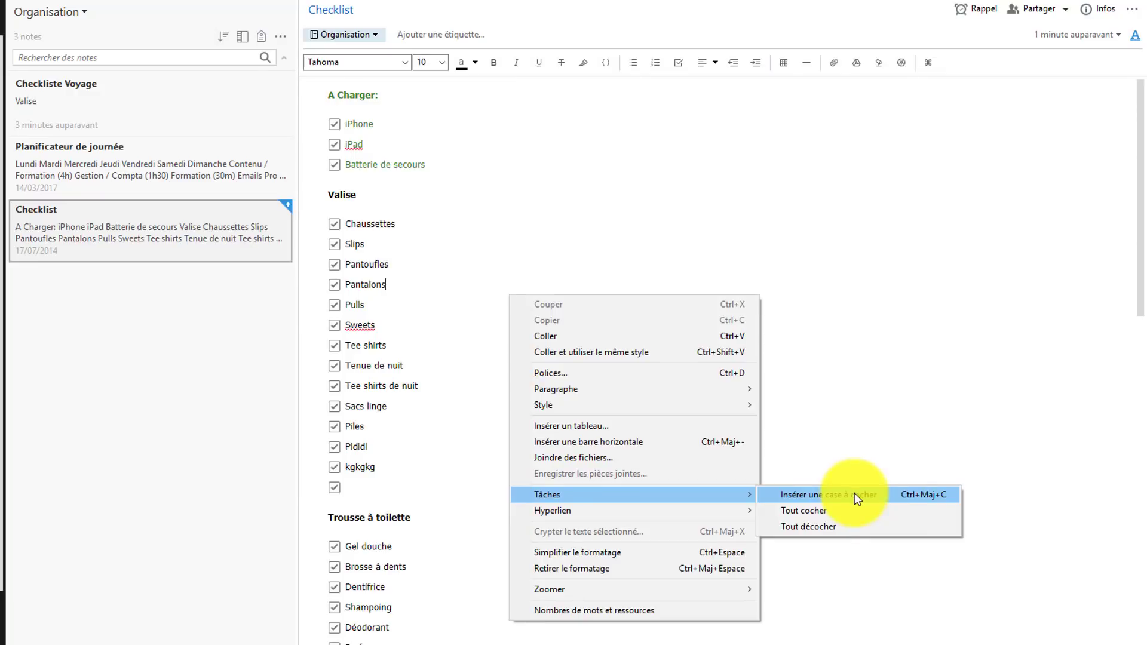
pyautogui.click(814, 527)
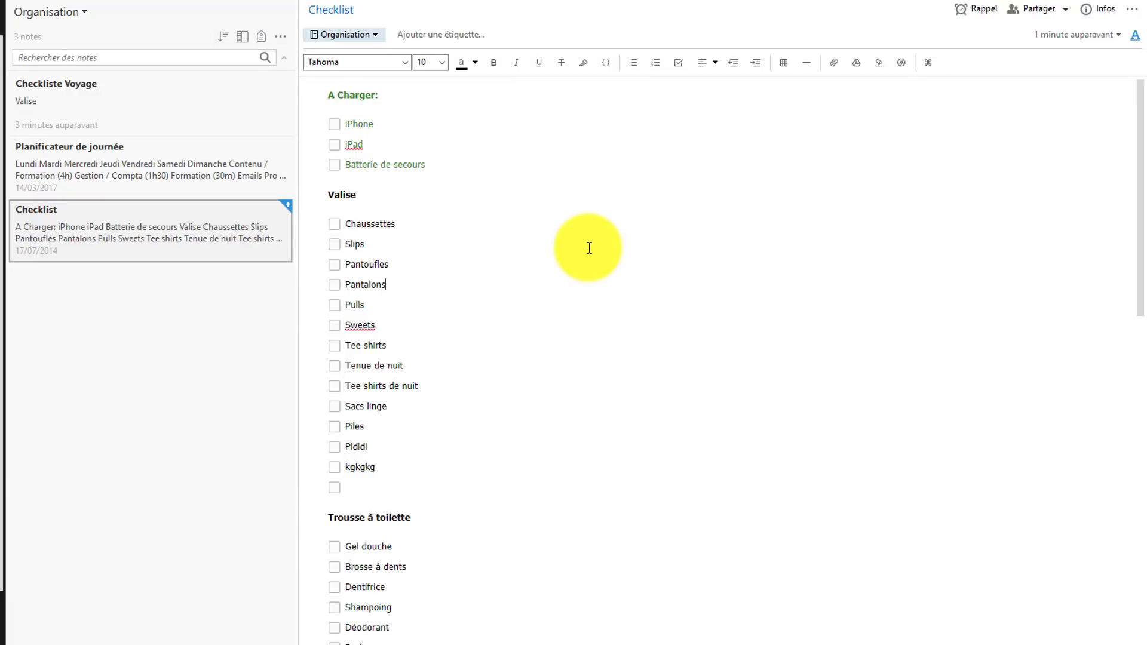
pyautogui.click(589, 248)
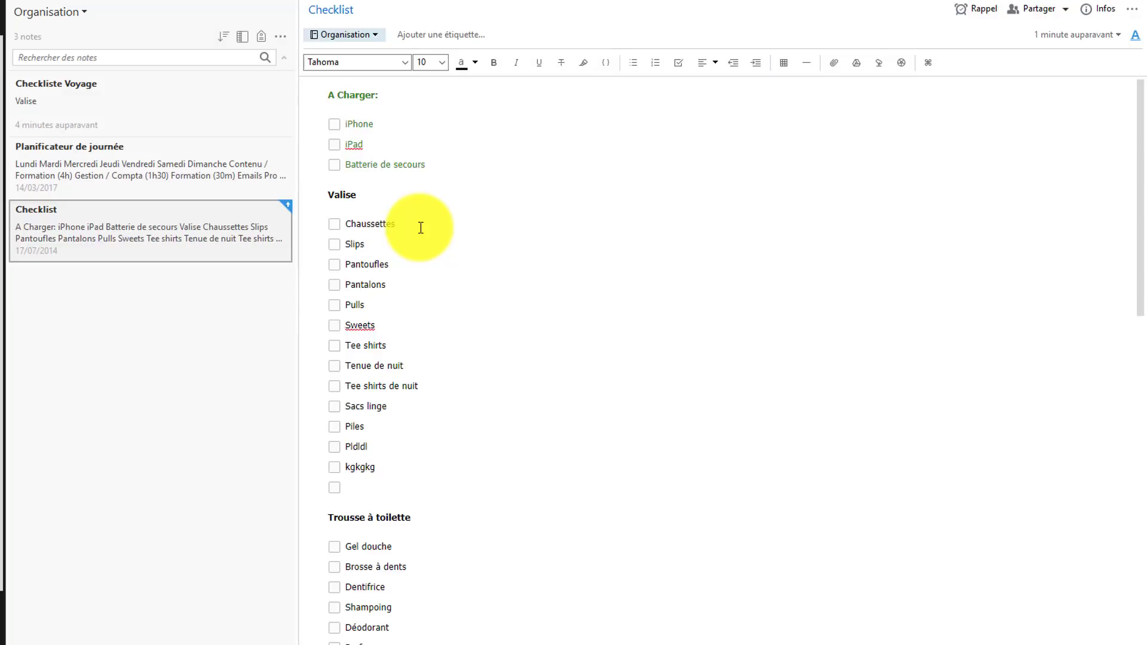
pyautogui.click(428, 262)
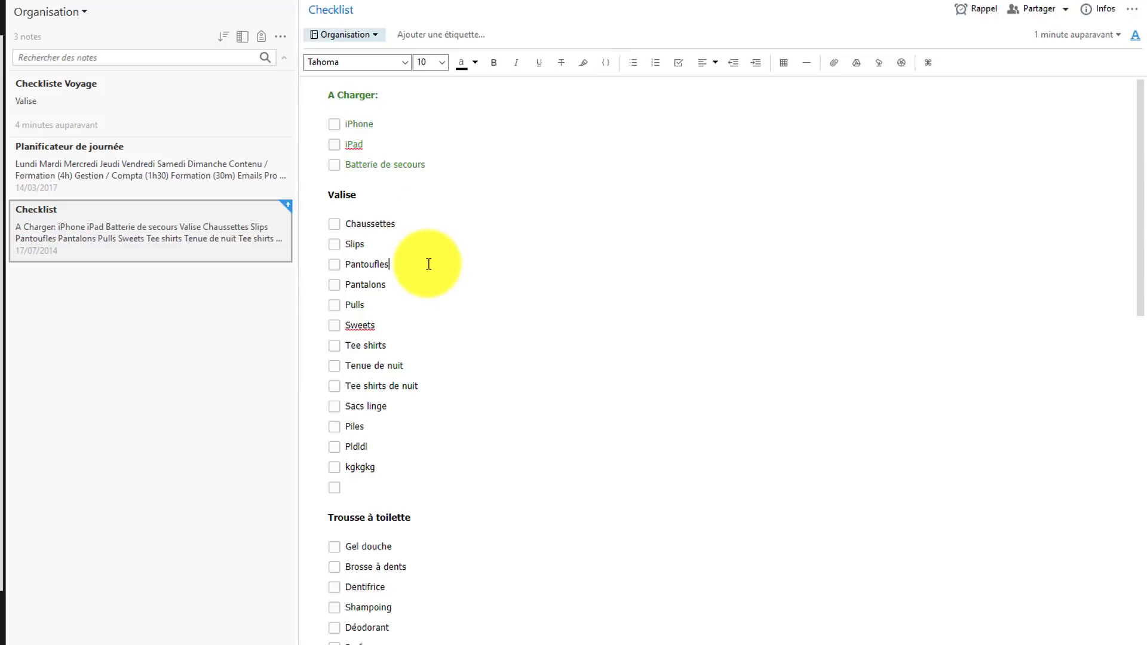
pyautogui.click(402, 287)
pyautogui.click(392, 311)
pyautogui.click(396, 325)
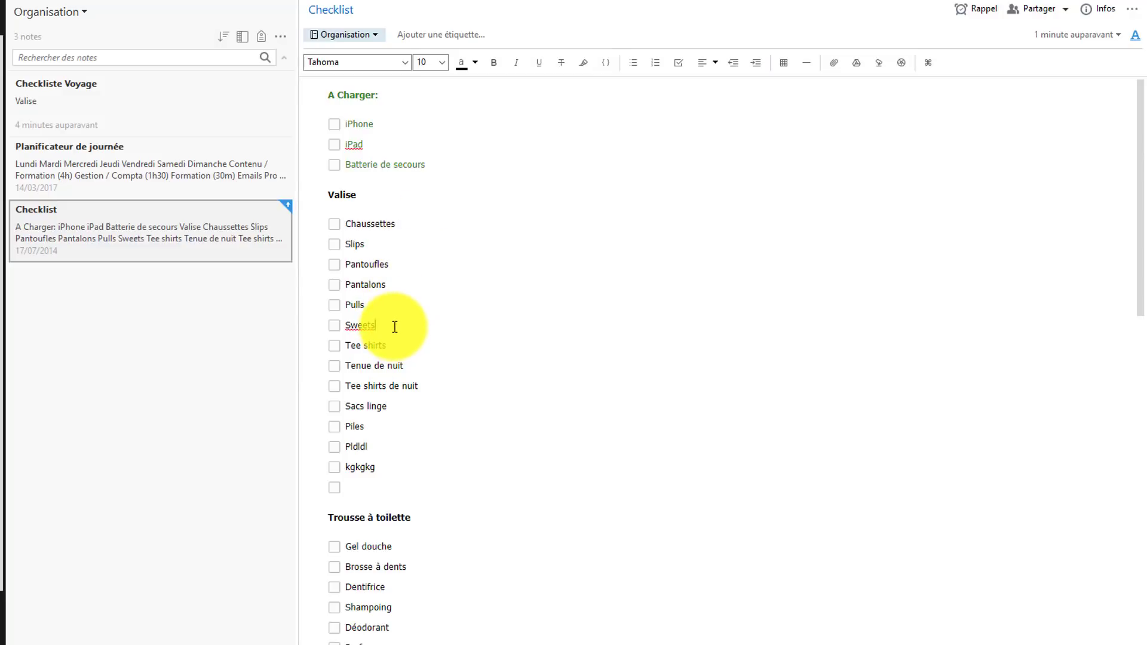
pyautogui.click(503, 370)
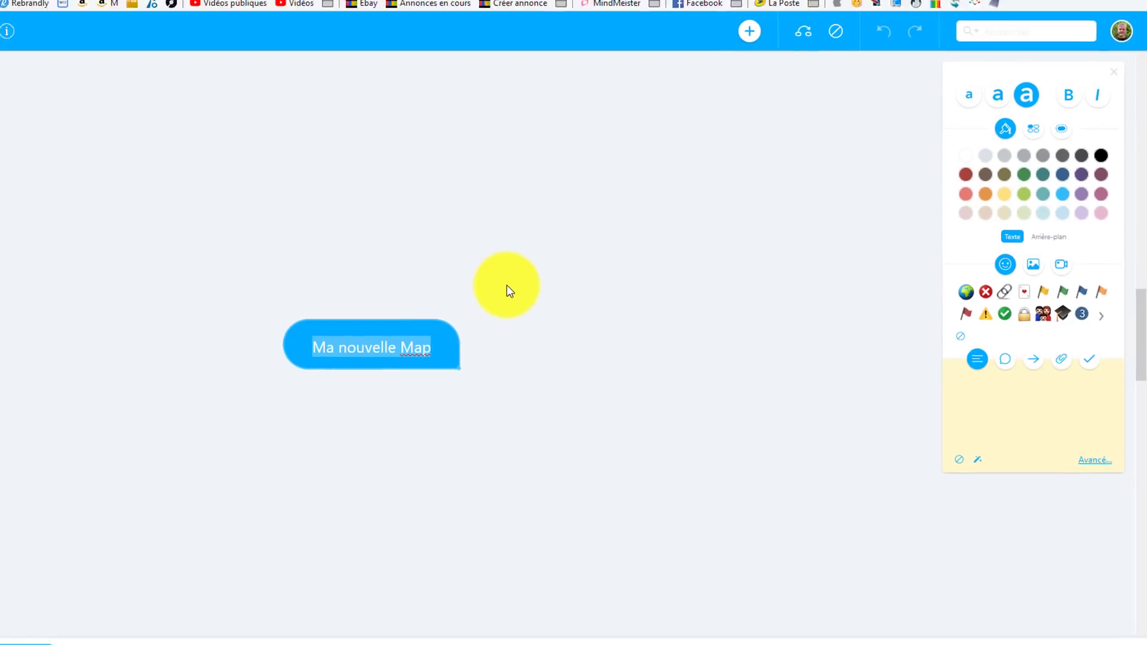
# Rename the central topic of the new MindMeister map as "Ma checkliste voyage"
pyautogui.click(486, 284)
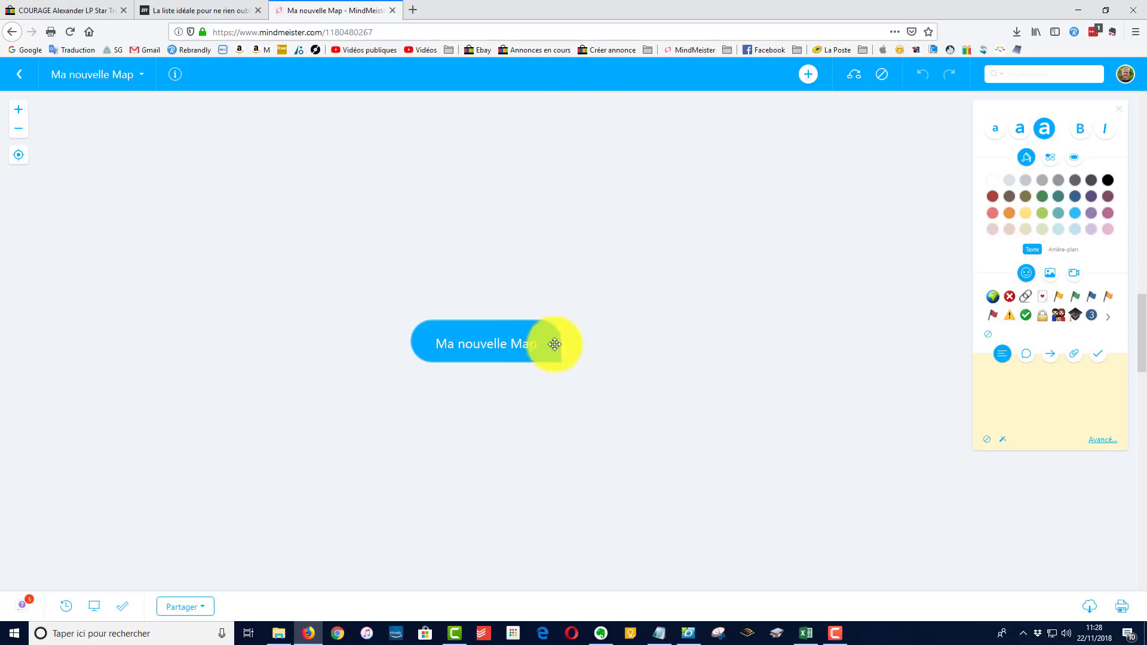
pyautogui.doubleClick(502, 341)
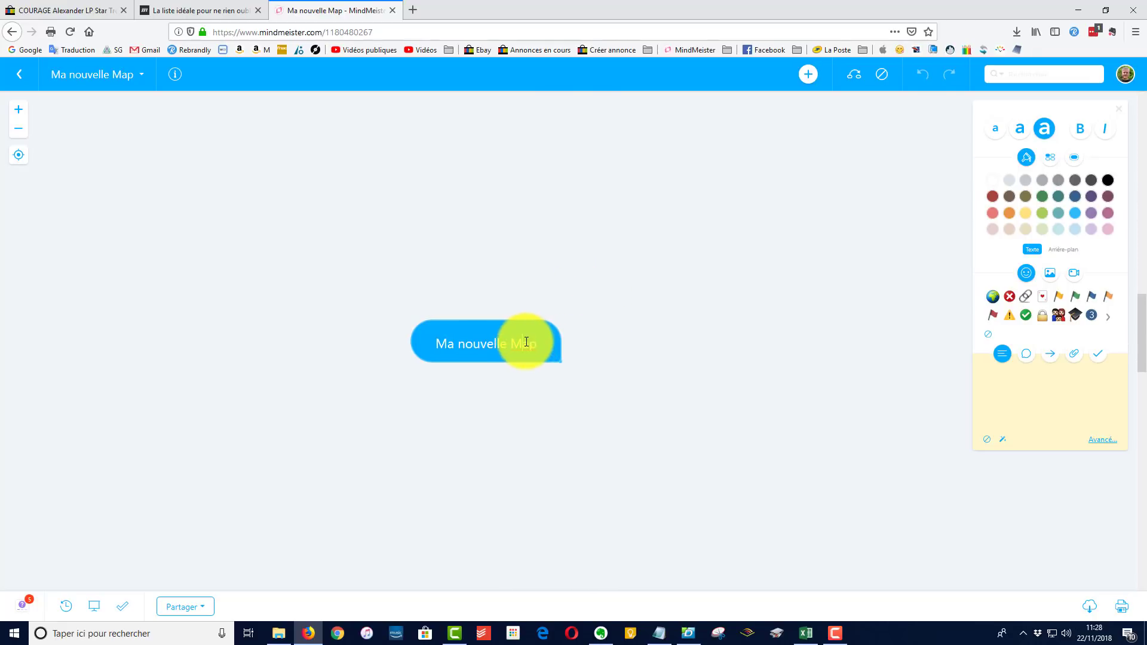
pyautogui.tripleClick(526, 342)
pyautogui.write('Ma ')
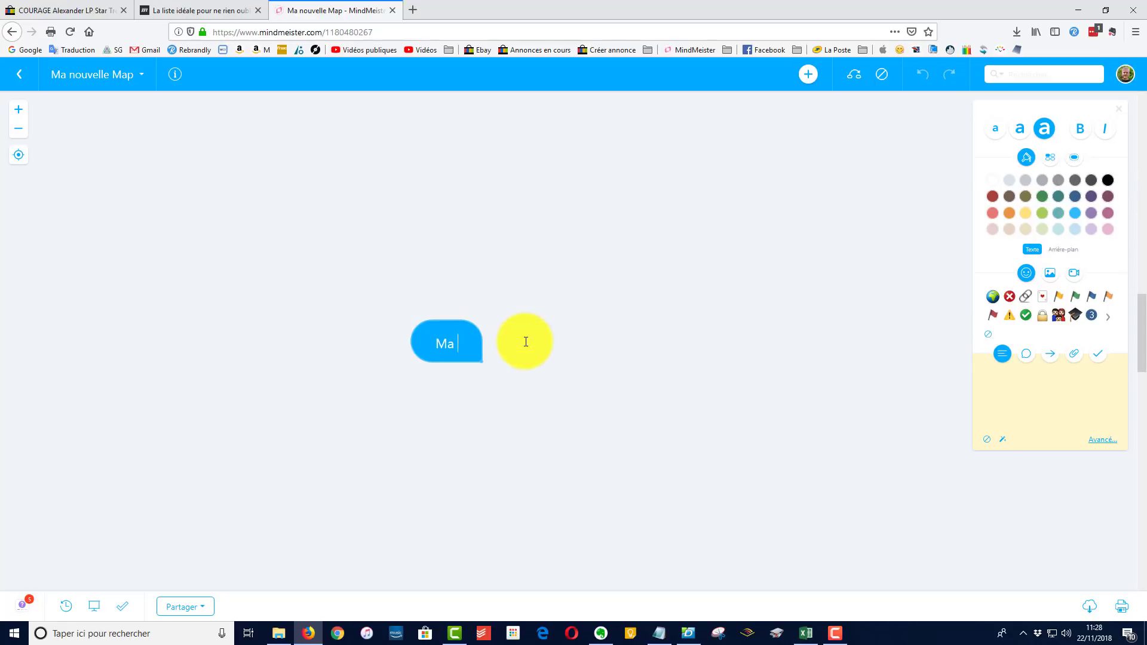
pyautogui.write('checkliste')
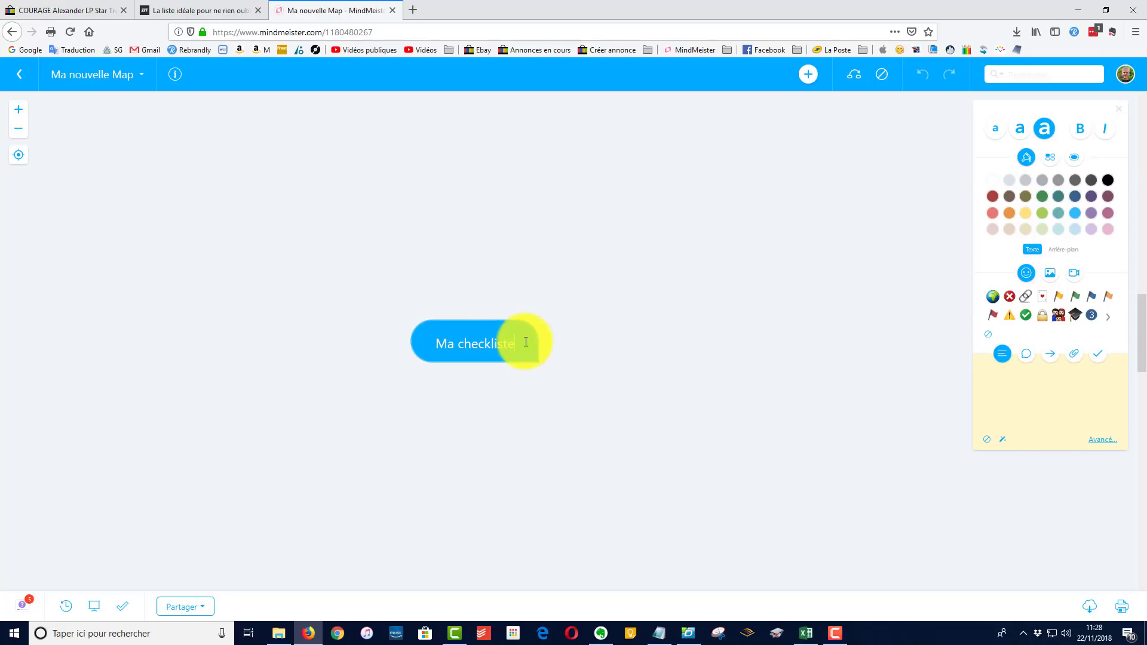
pyautogui.write(' vayage')
pyautogui.press('Return')
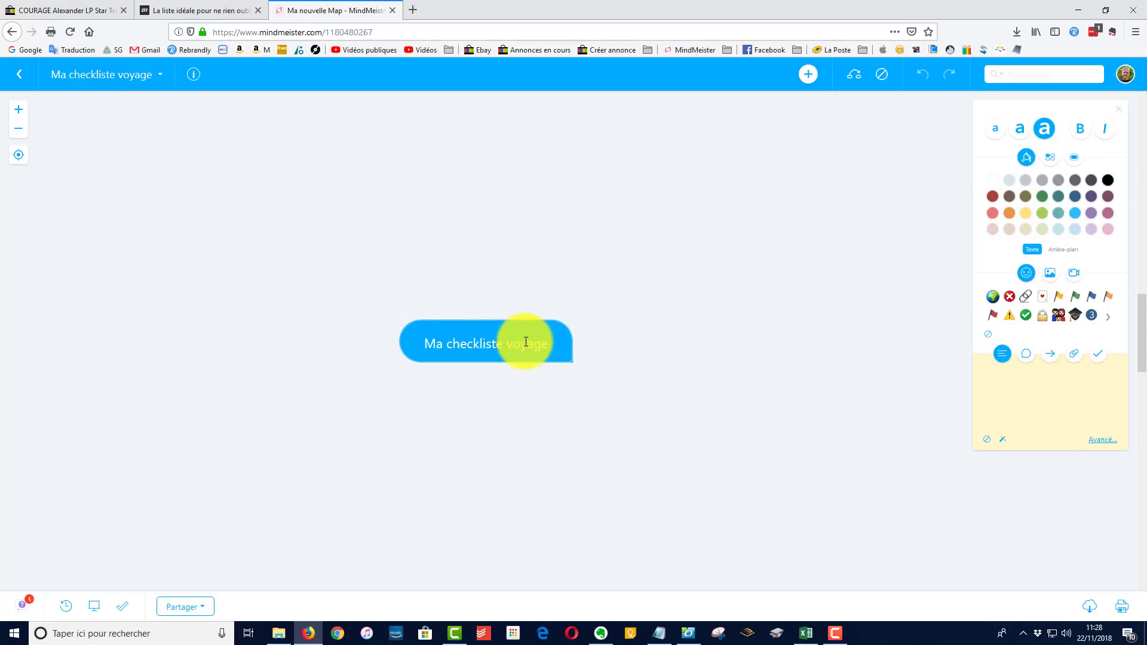
# Switch to Evernote and review the section headings of the Checklist note down to Appartement
pyautogui.click(601, 633)
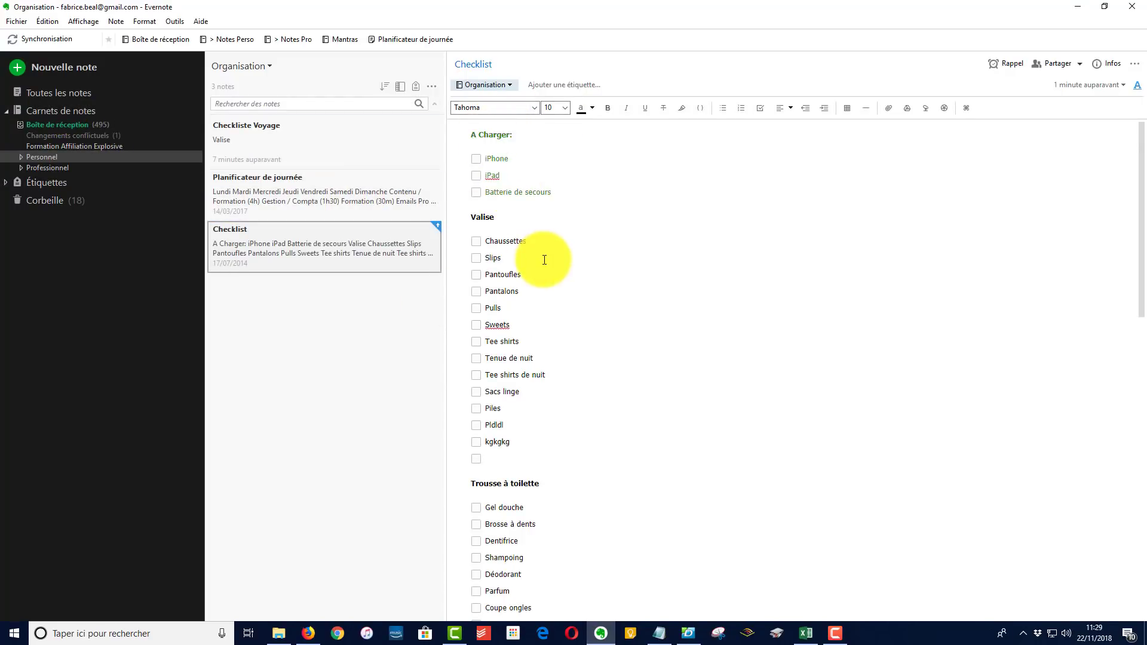
pyautogui.scroll(-4, 540, 280)
pyautogui.scroll(-8, 539, 287)
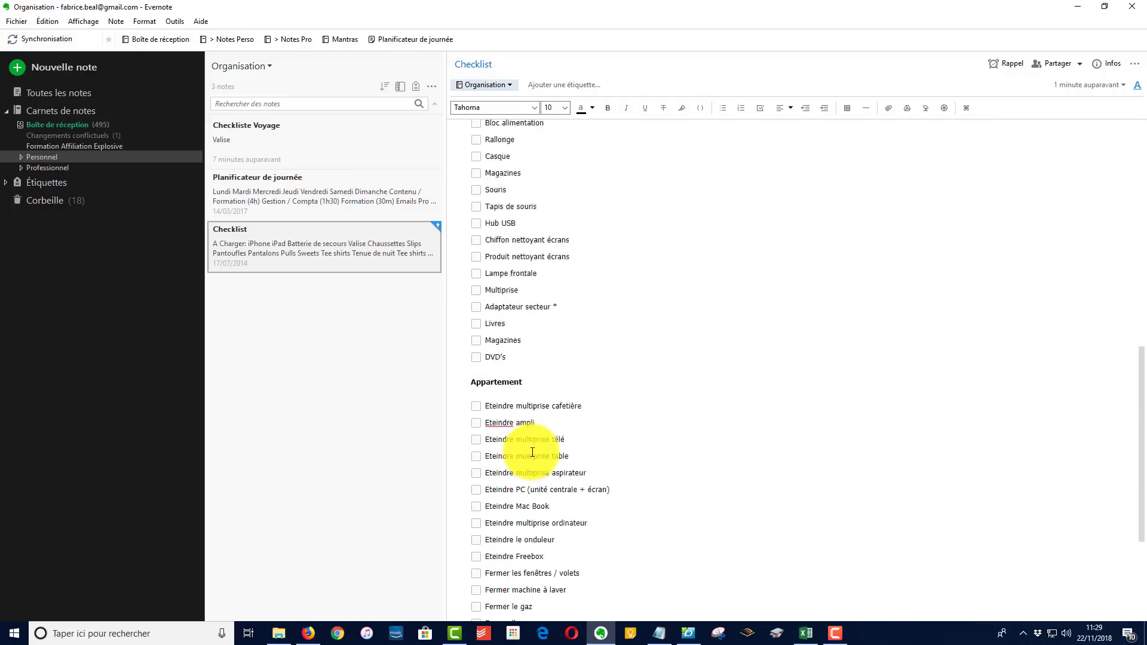
# Switch back to the MindMeister map in Firefox and add a first main topic named "A charger"
pyautogui.click(308, 632)
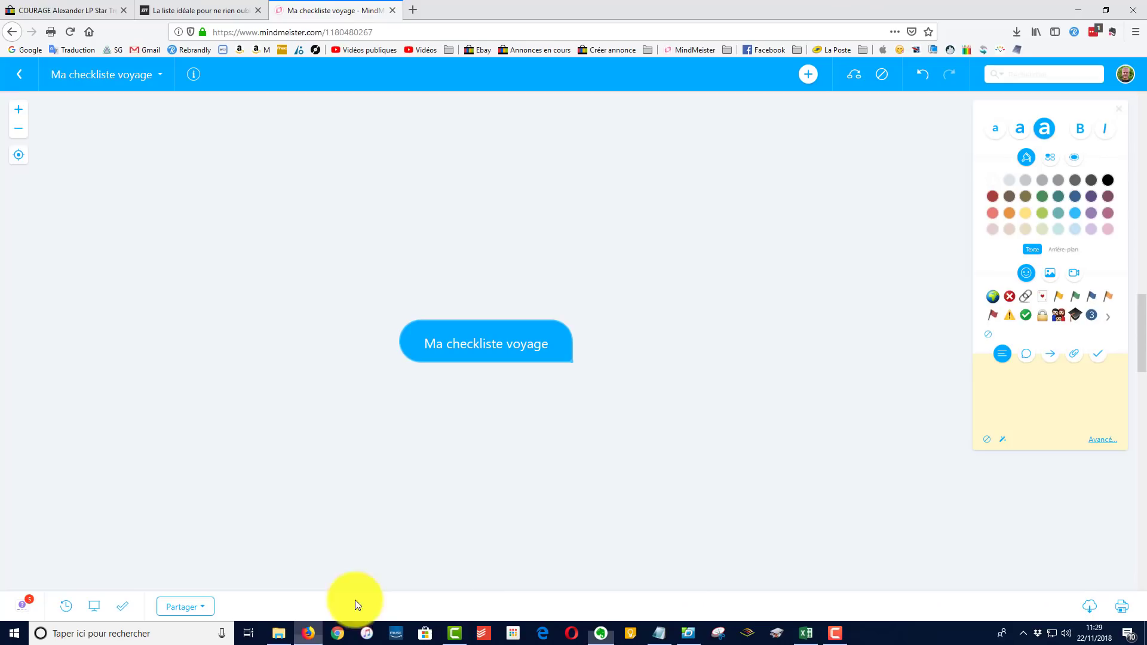
pyautogui.doubleClick(535, 341)
pyautogui.click(808, 74)
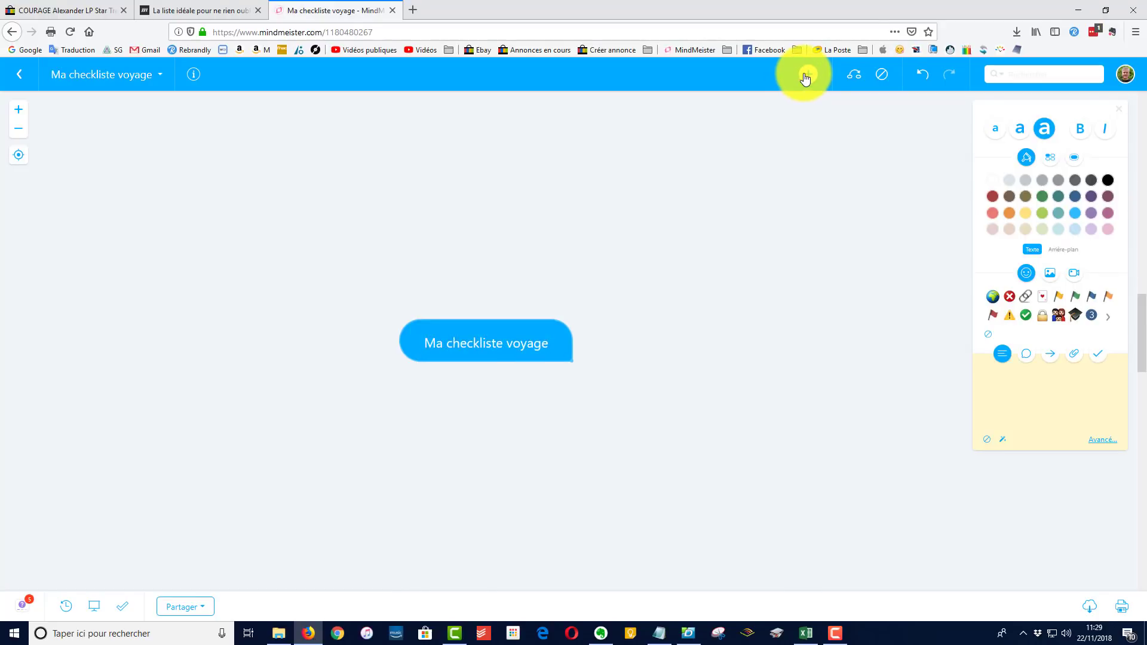
pyautogui.write('A charger')
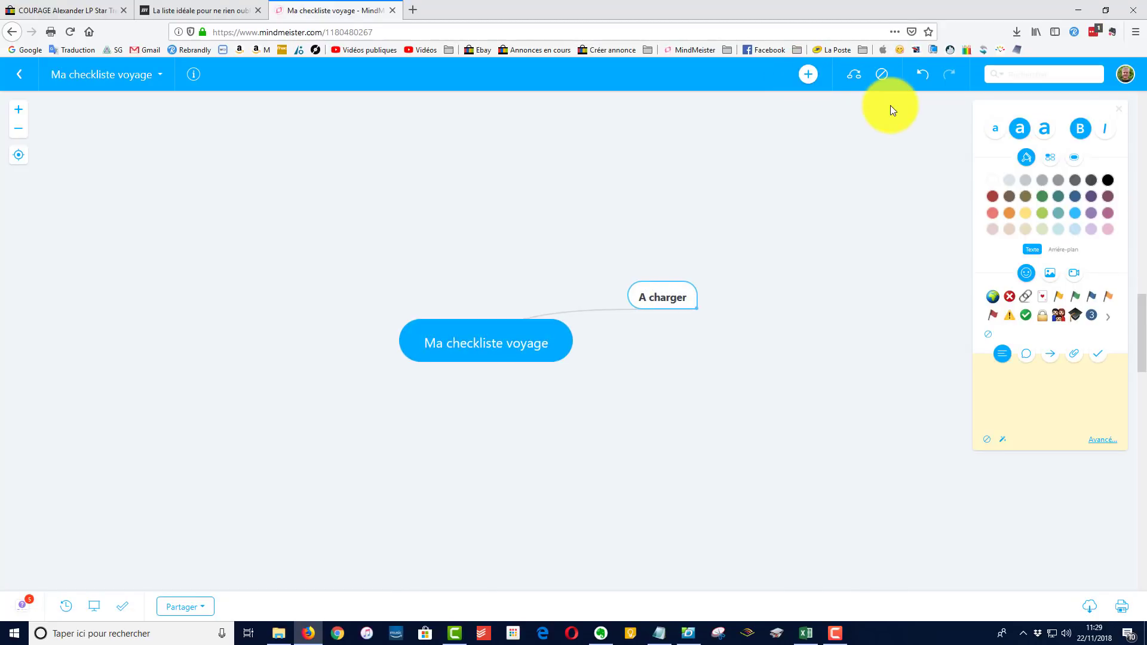
pyautogui.press('Return')
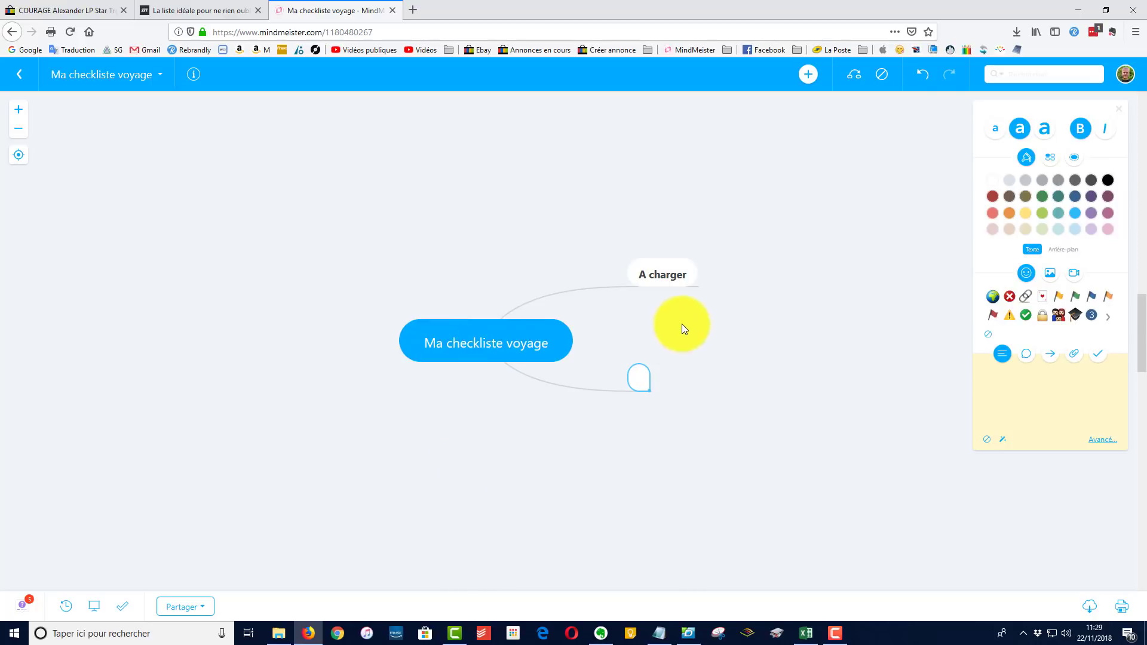
pyautogui.press('Delete')
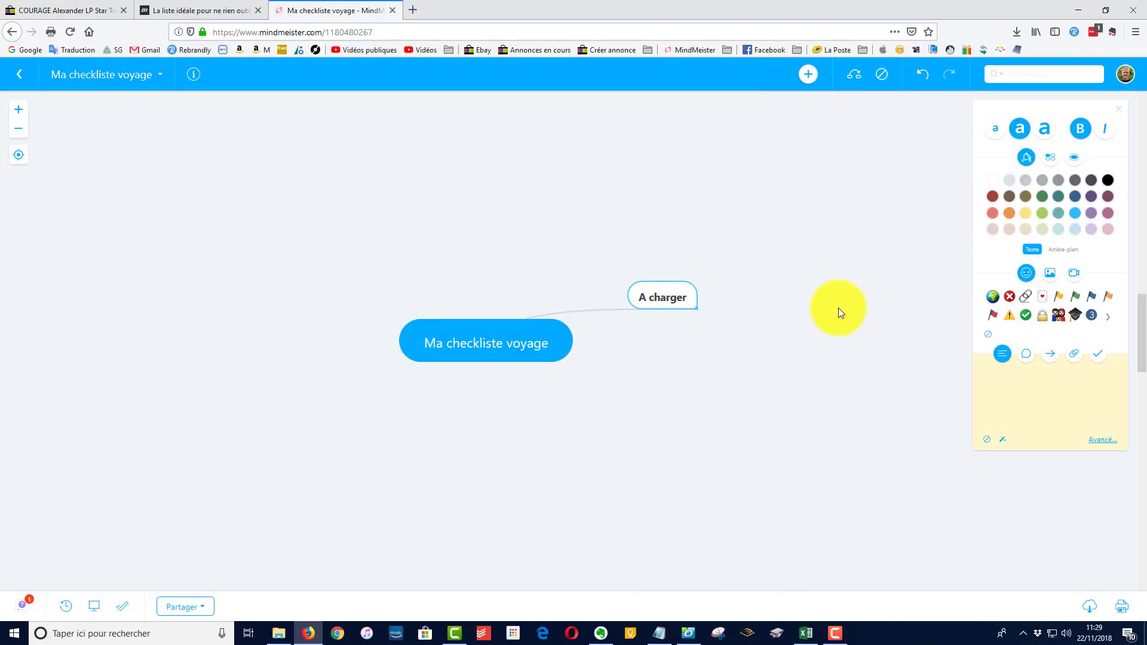
# Add a second main topic named "Valise" to the "Ma checkliste voyage" map
pyautogui.press('Return')
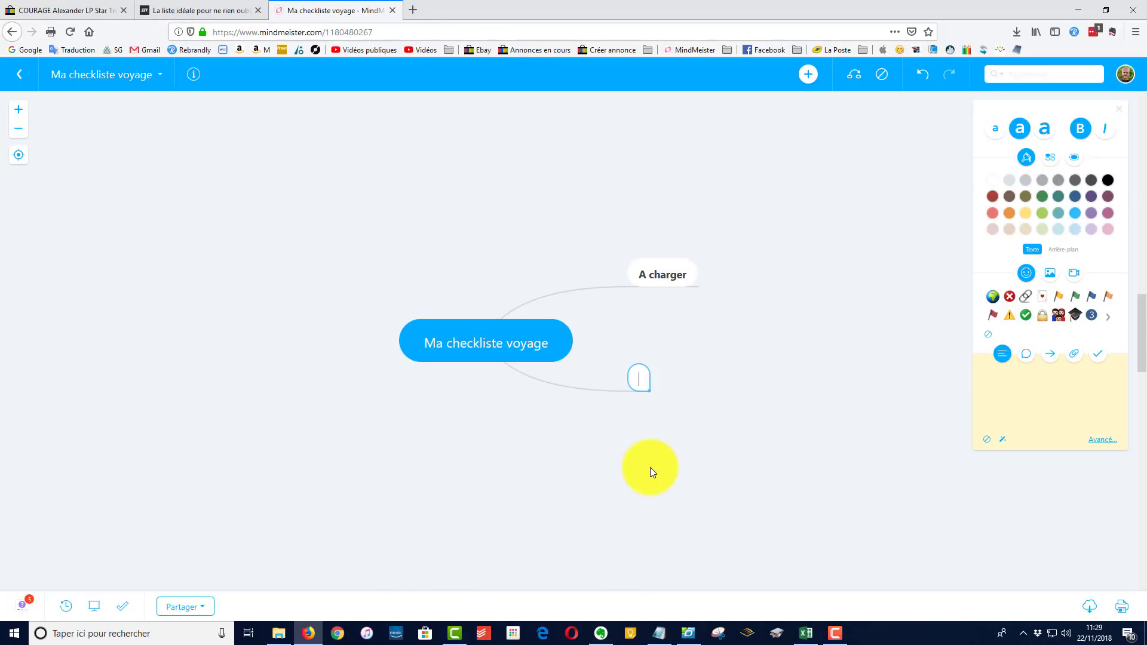
pyautogui.press('Return')
pyautogui.write('Valide')
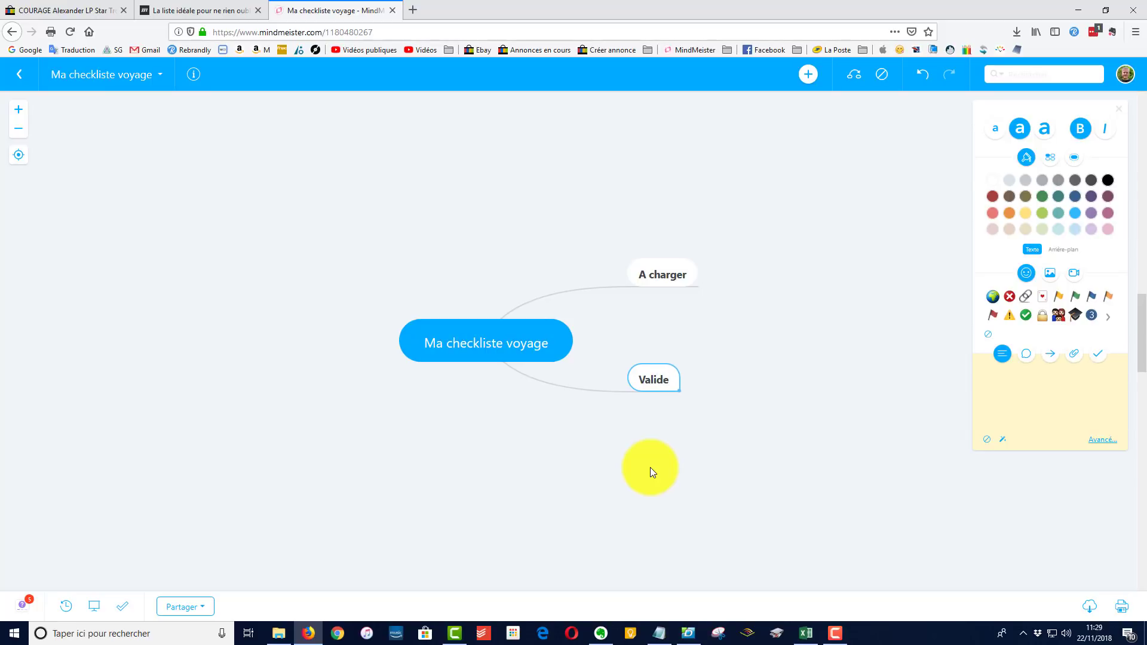
pyautogui.press('BackSpace')
pyautogui.press('BackSpace')
pyautogui.write('se')
# Add a third main topic named "Trousse à toilette" to the map
pyautogui.press('Return')
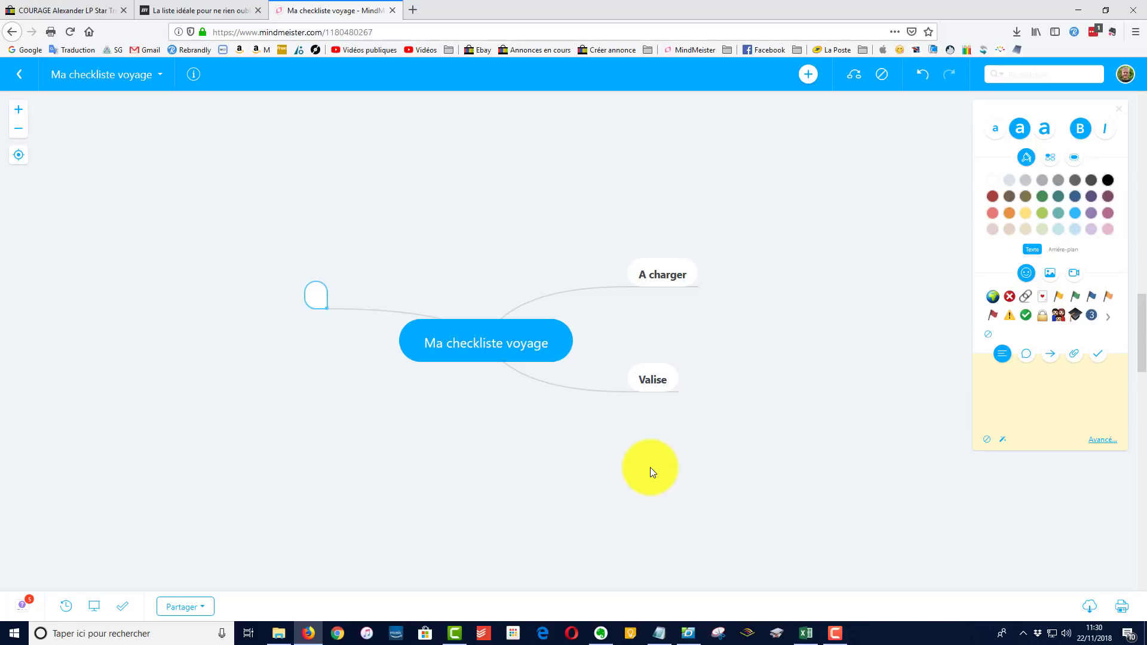
pyautogui.write('Trousse ')
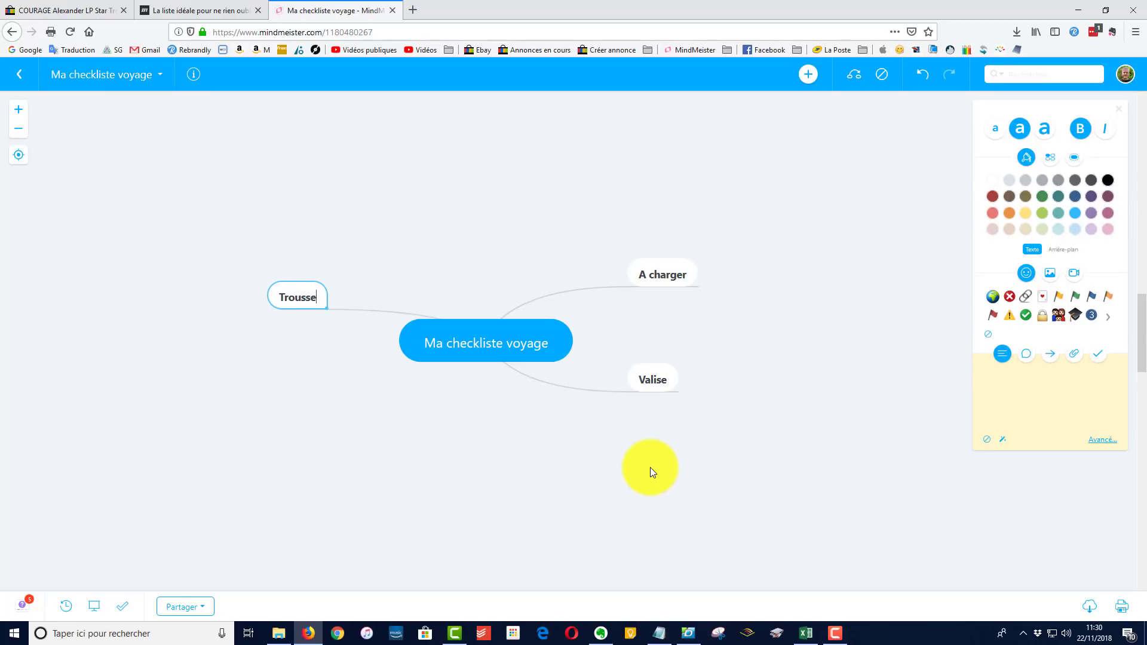
pyautogui.write('à toilette')
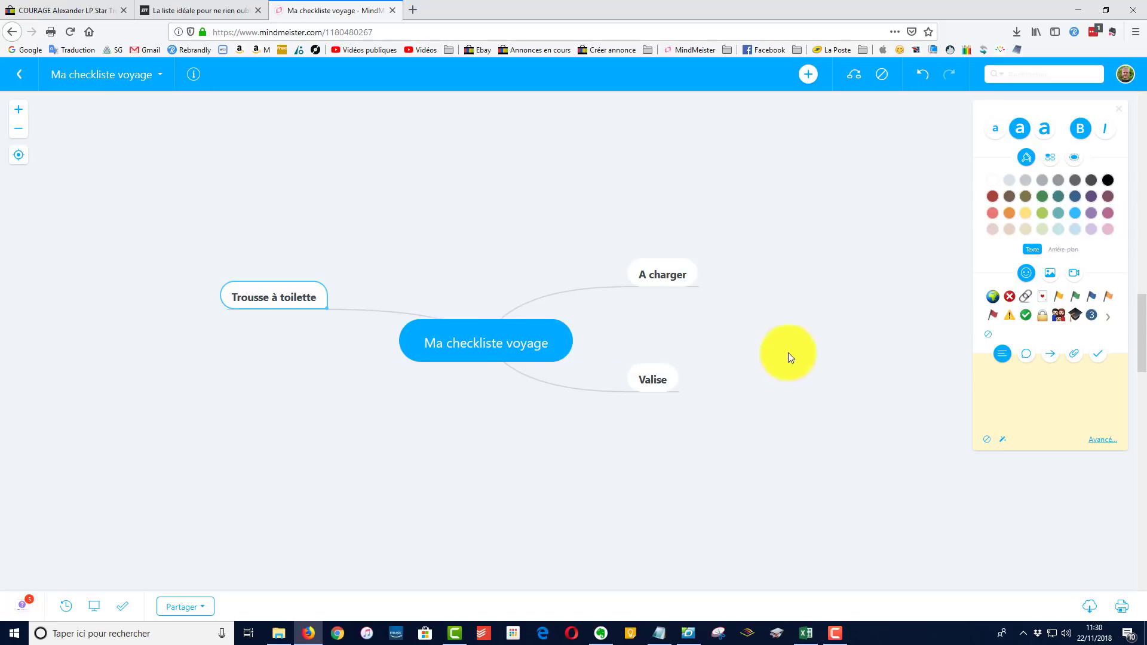
# Change the map's alignment from Libre to Aligné à droite
pyautogui.click(666, 275)
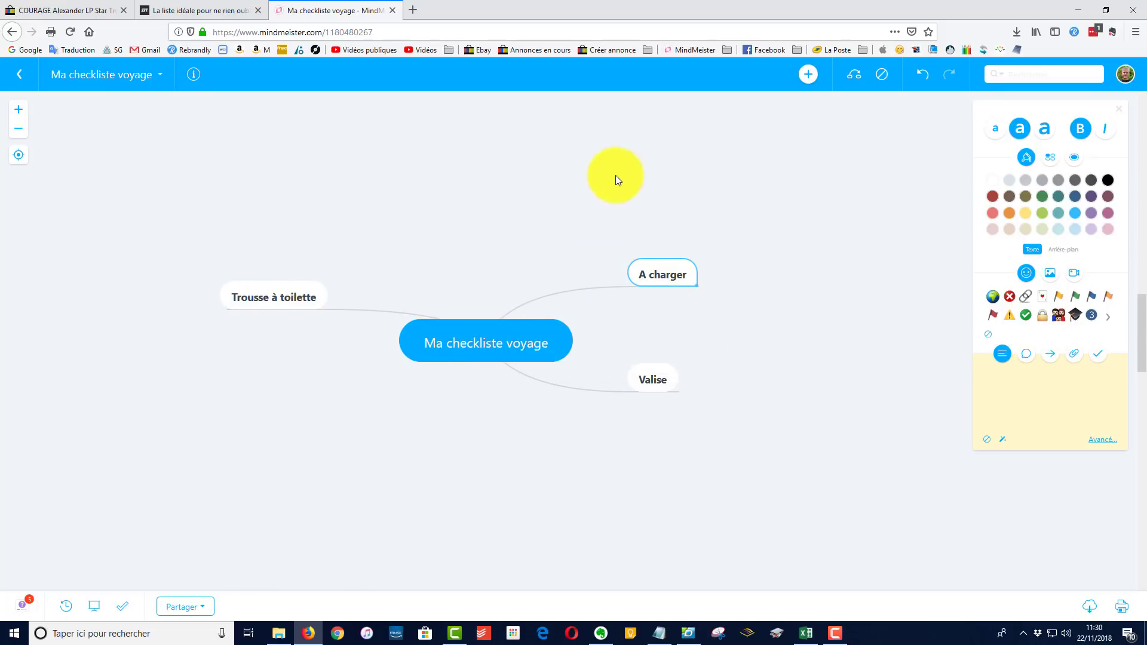
pyautogui.click(190, 74)
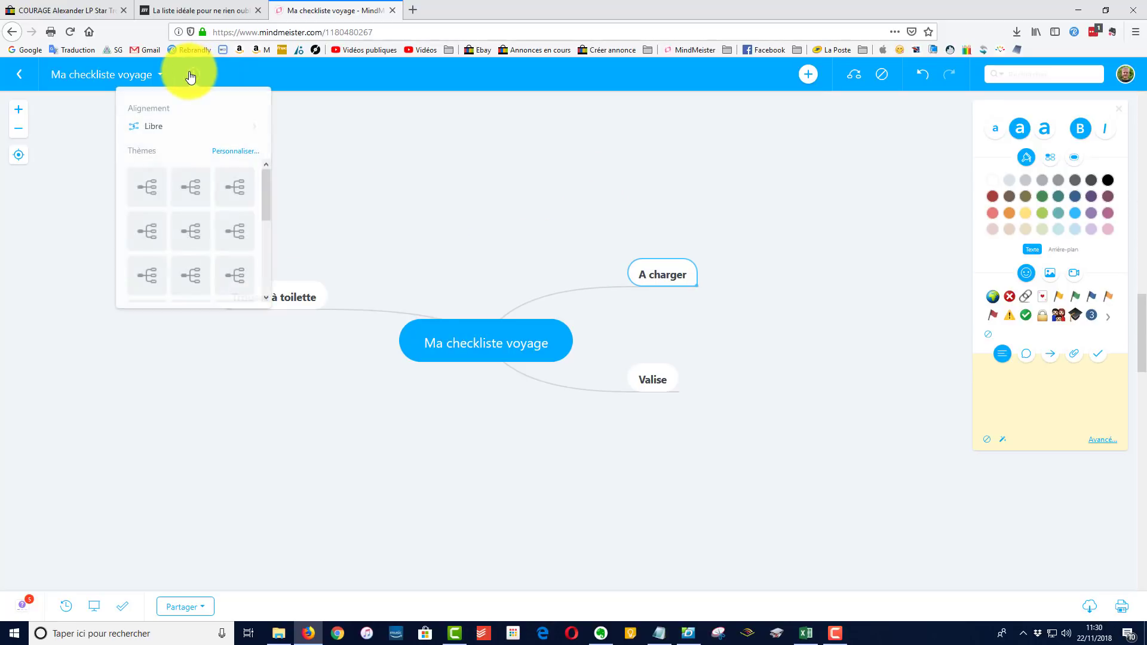
pyautogui.click(158, 126)
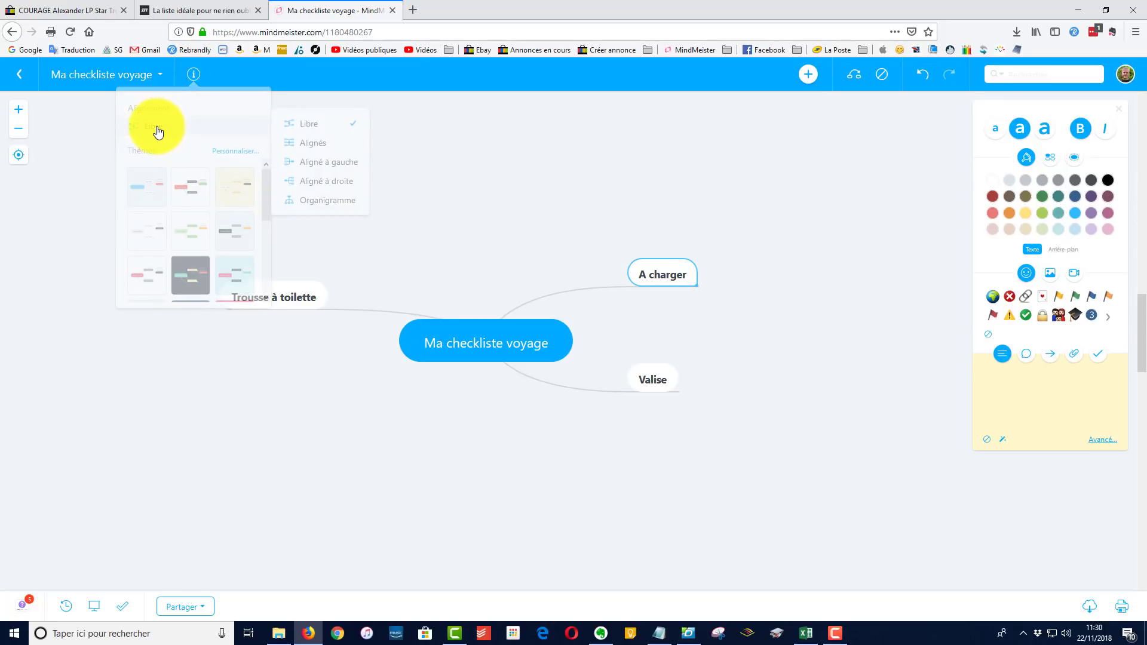
pyautogui.click(193, 74)
pyautogui.moveTo(210, 122)
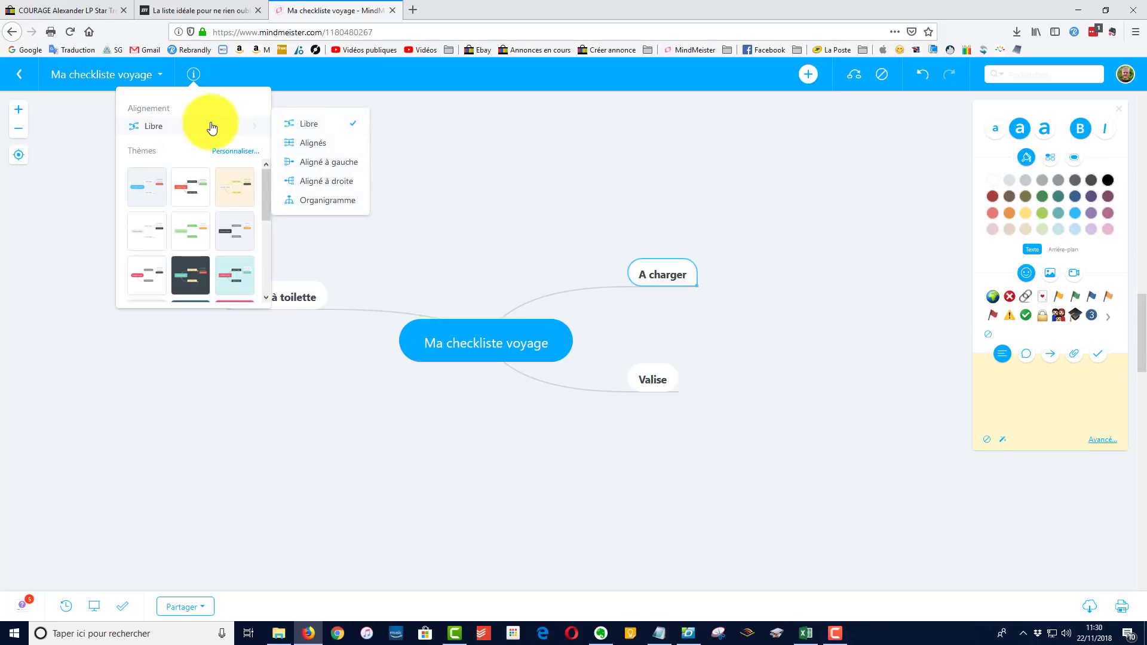
pyautogui.click(318, 183)
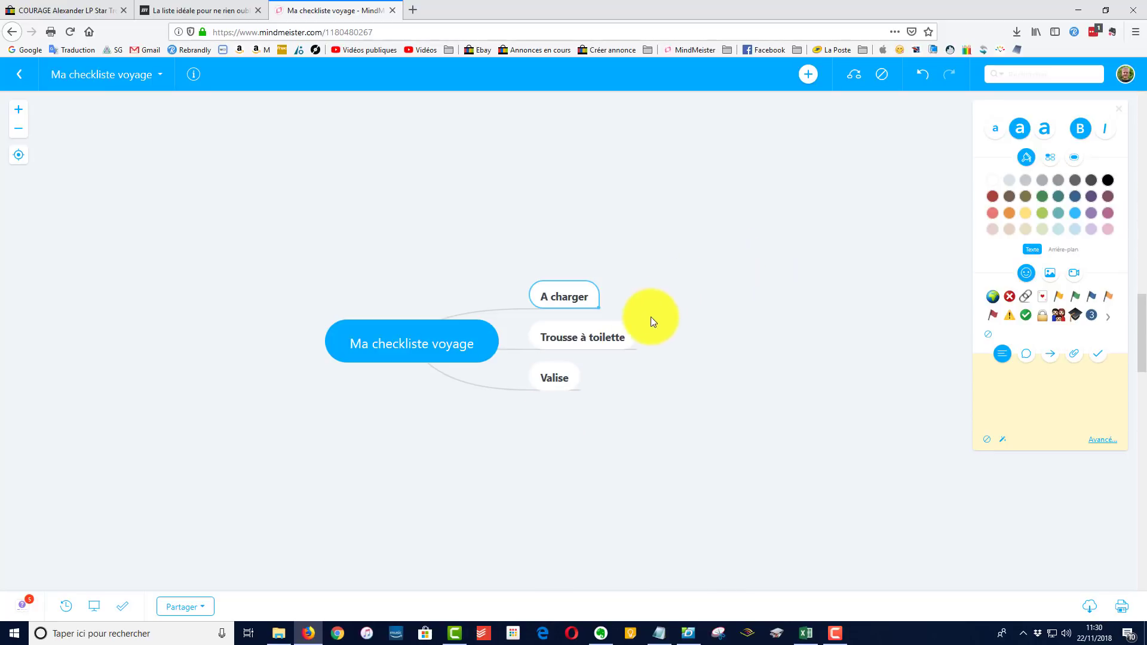
# Add two more main topics named "Sac informatique" and "Appartement" below "Valise" in the map
pyautogui.click(577, 378)
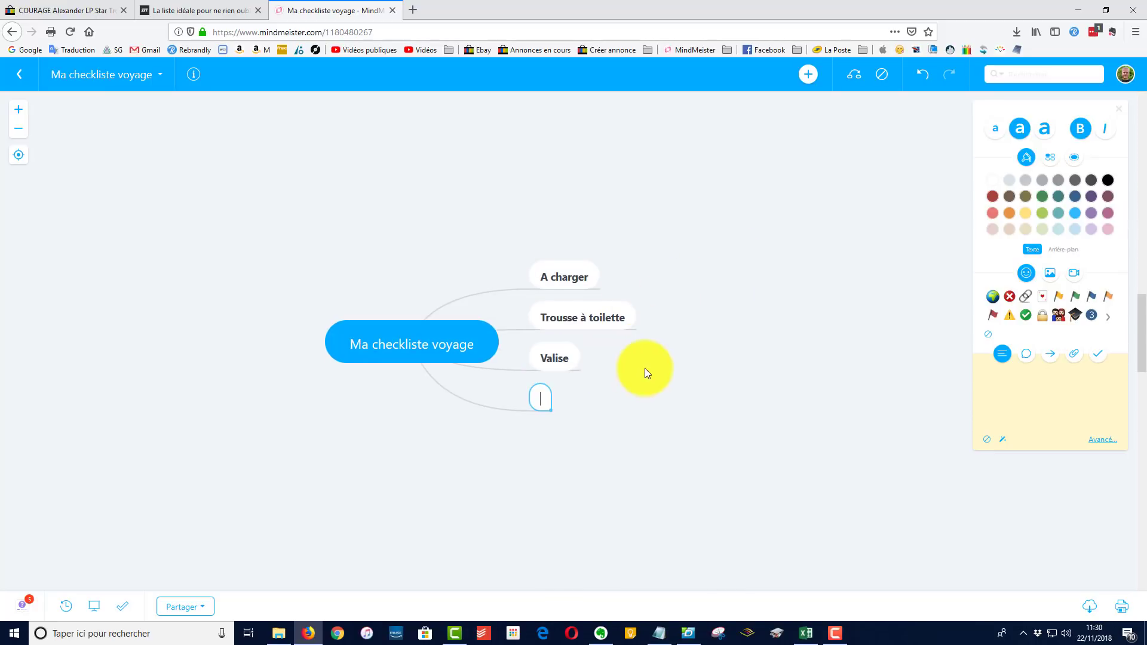
pyautogui.press('Return')
pyautogui.write('Sac i')
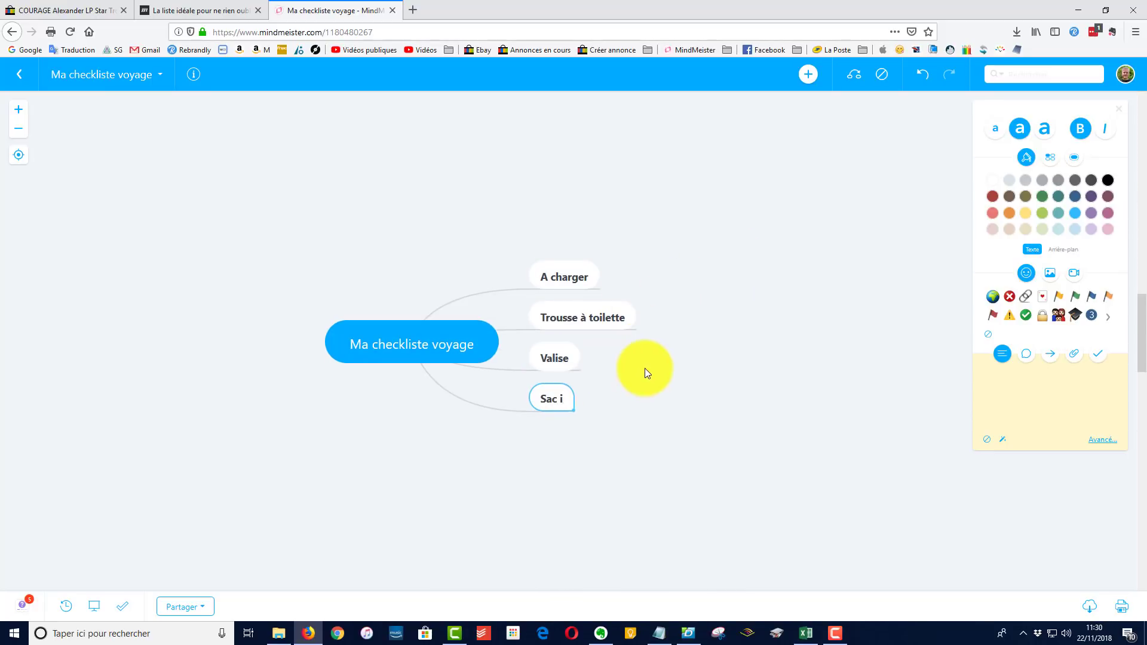
pyautogui.write('nformatique')
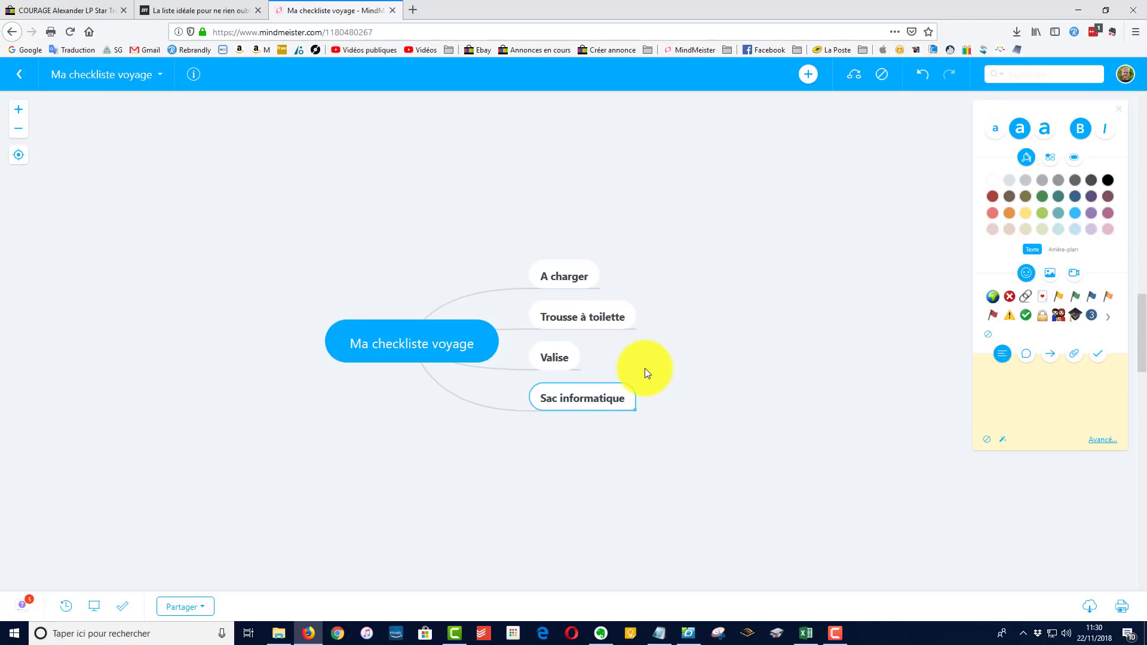
pyautogui.press('Return')
pyautogui.write('Appar')
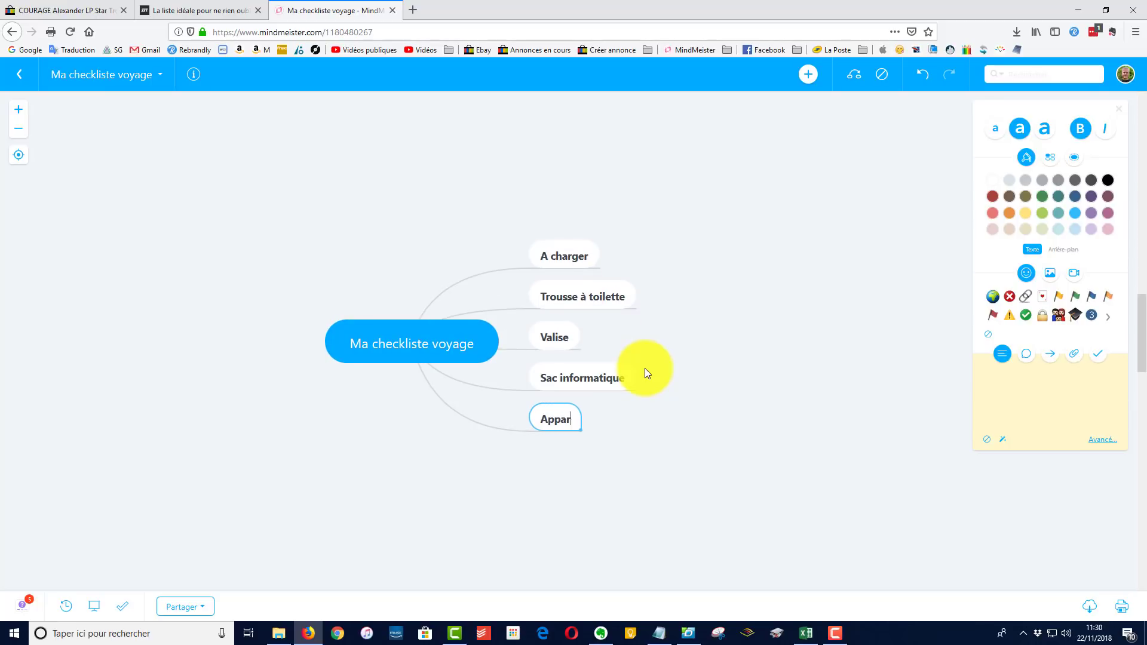
pyautogui.write('tement')
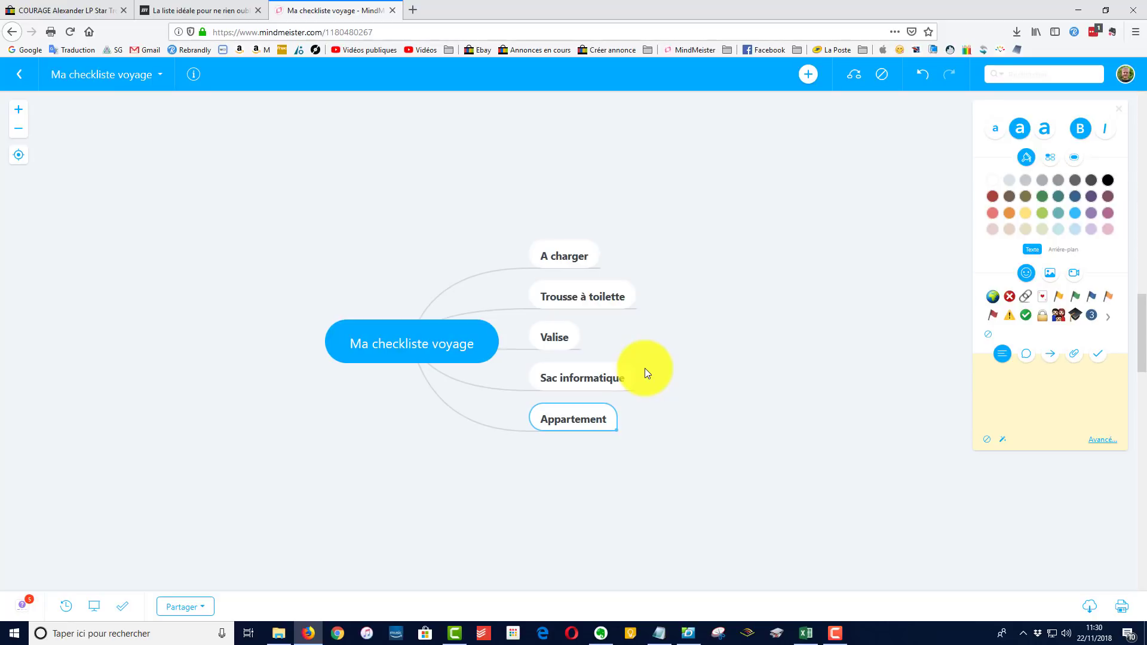
# Move the "Valise" topic up between "A charger" and "Trousse à toilette"
pyautogui.click(557, 329)
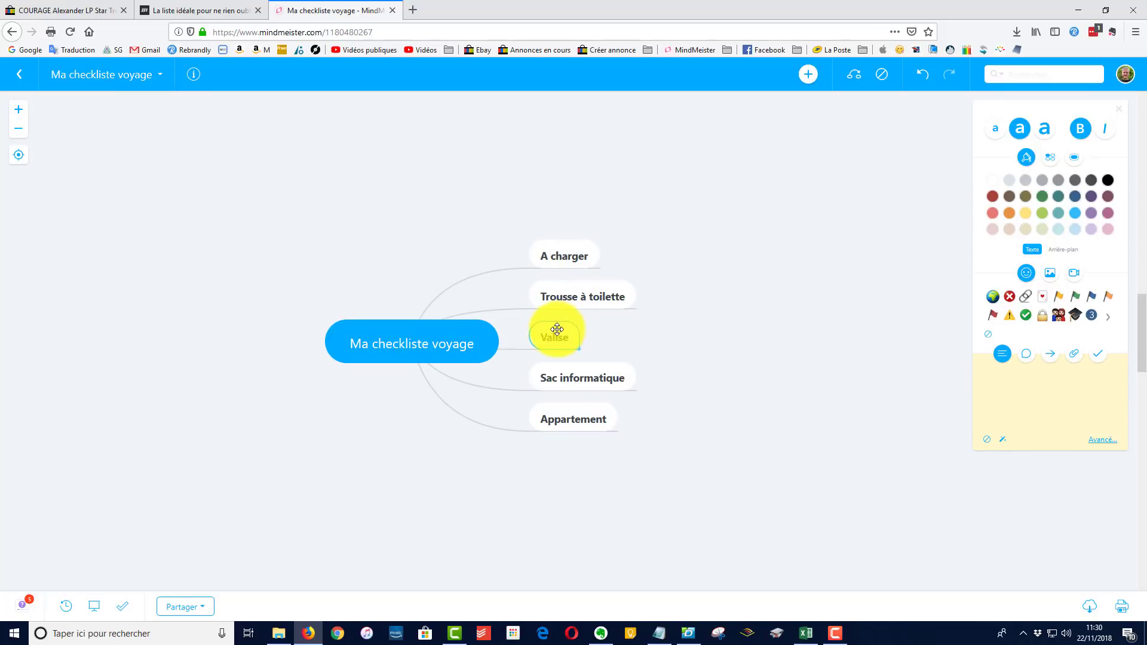
pyautogui.moveTo(557, 329); pyautogui.dragTo(556, 274)
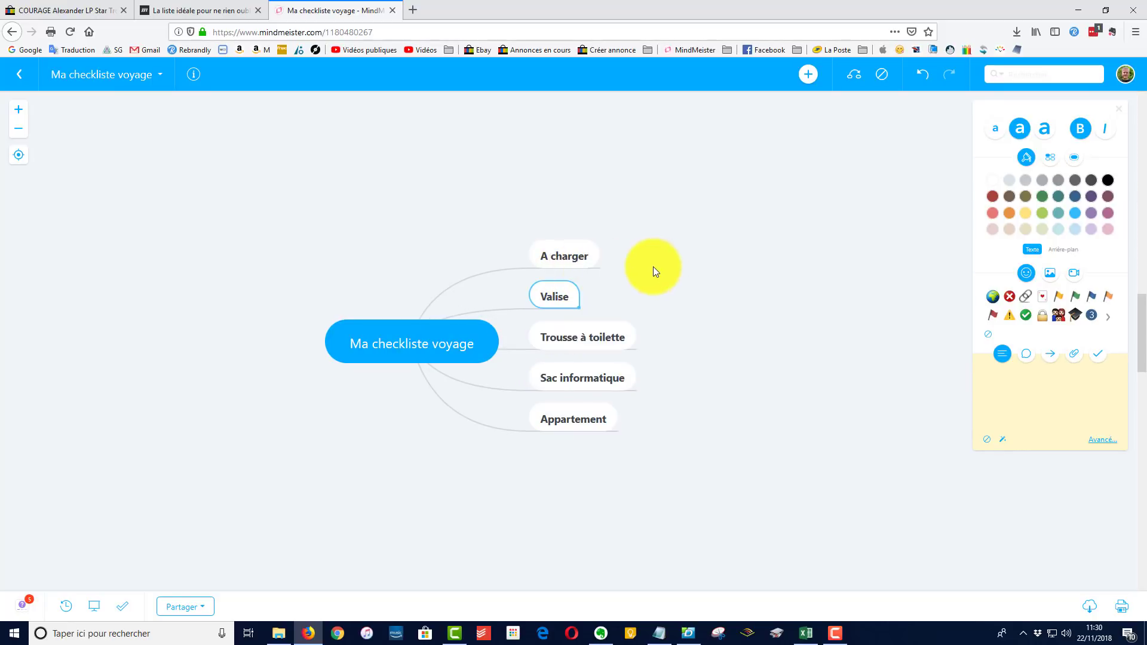
pyautogui.click(567, 251)
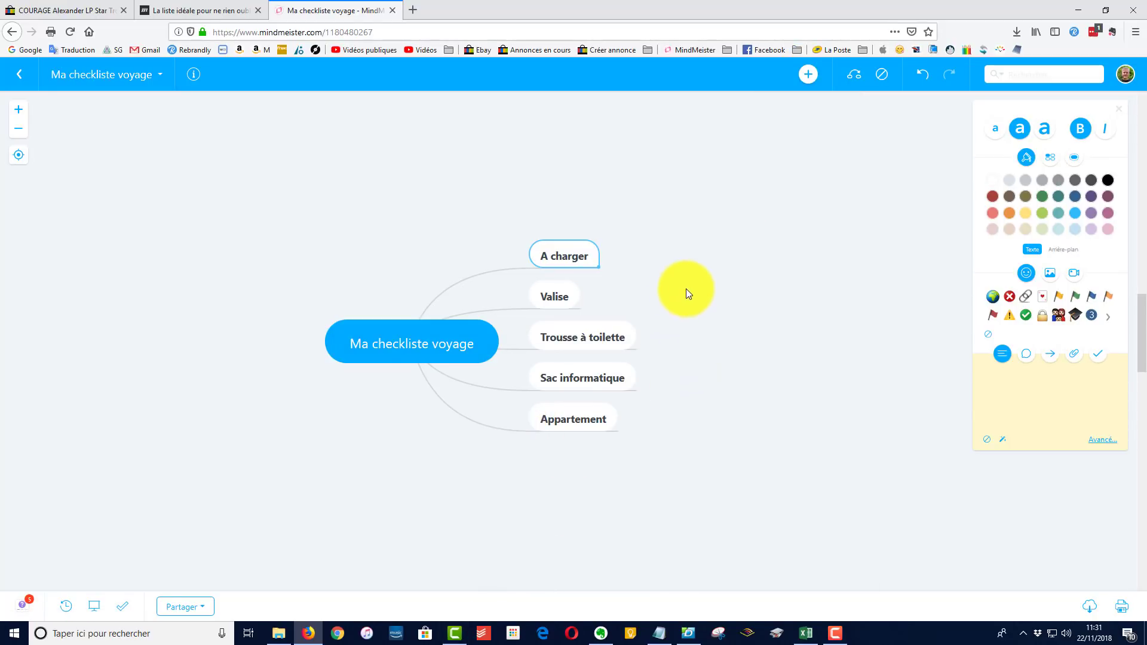
pyautogui.click(566, 297)
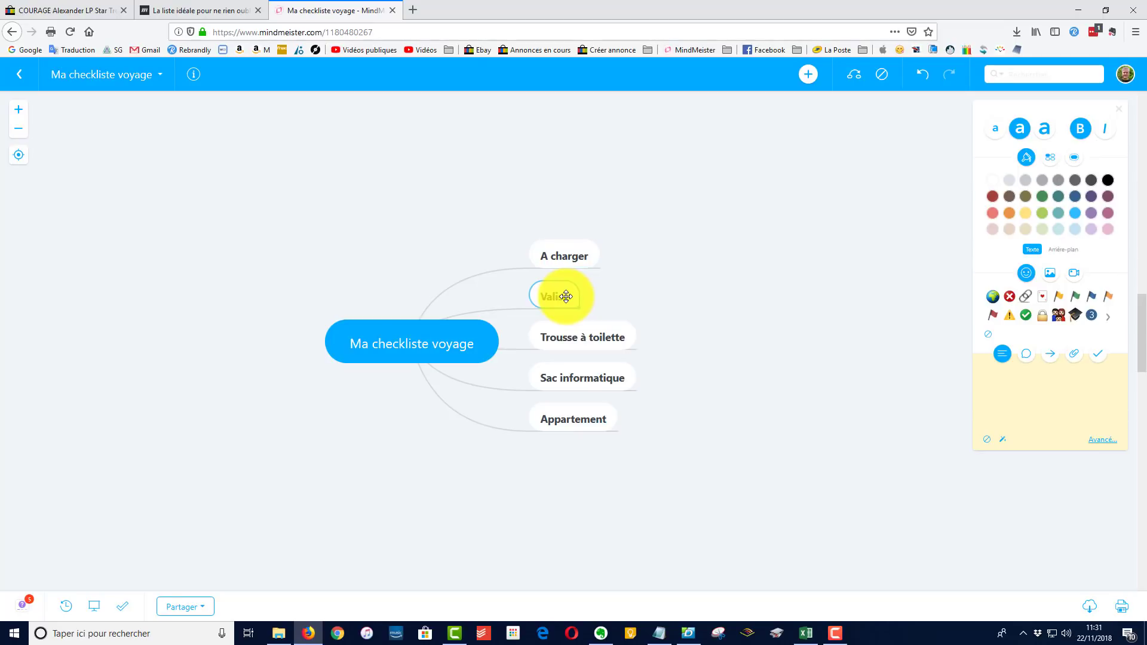
pyautogui.click(593, 329)
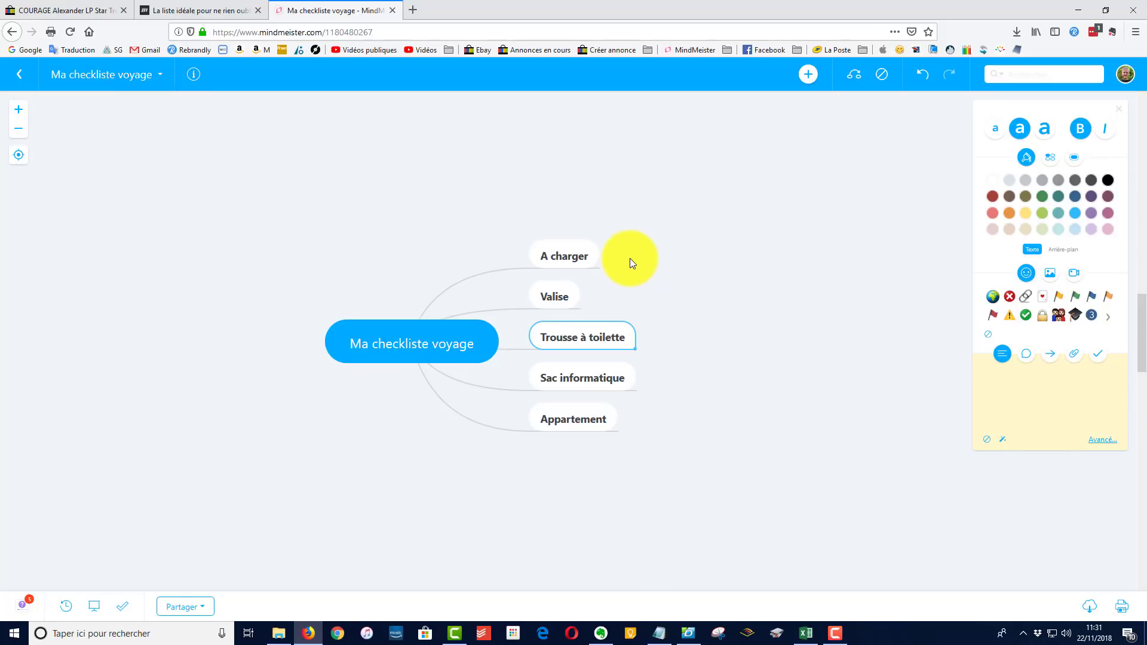
# Switch to Evernote to check the items under "A Charger" in the Checklist note, and return to the MindMeister map
pyautogui.click(591, 252)
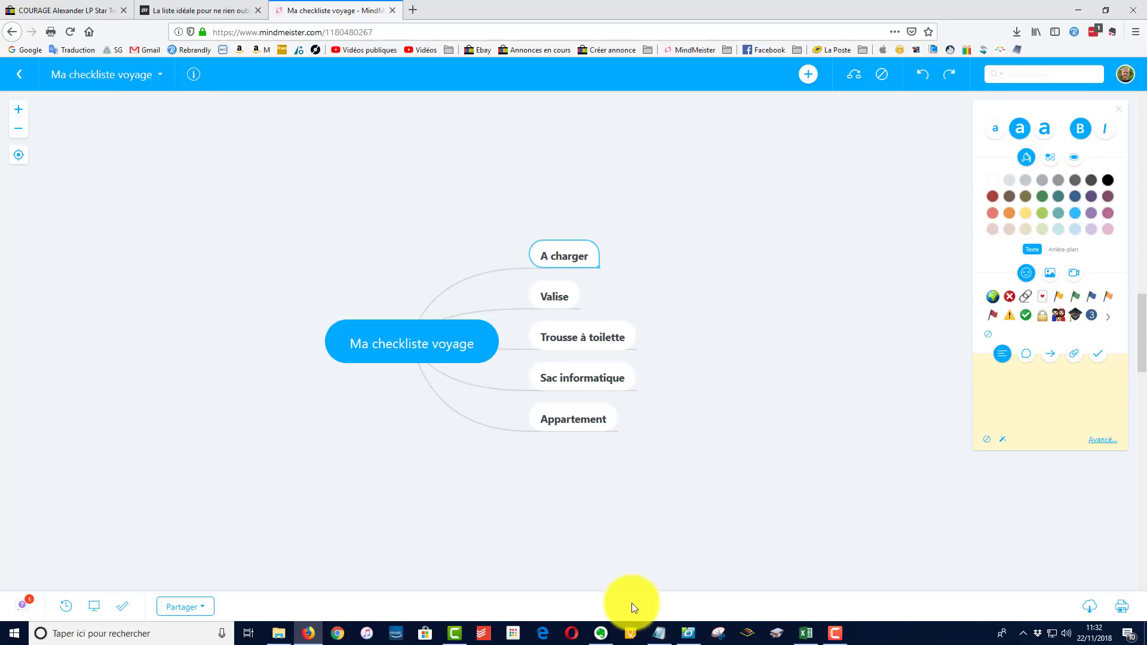
pyautogui.click(601, 633)
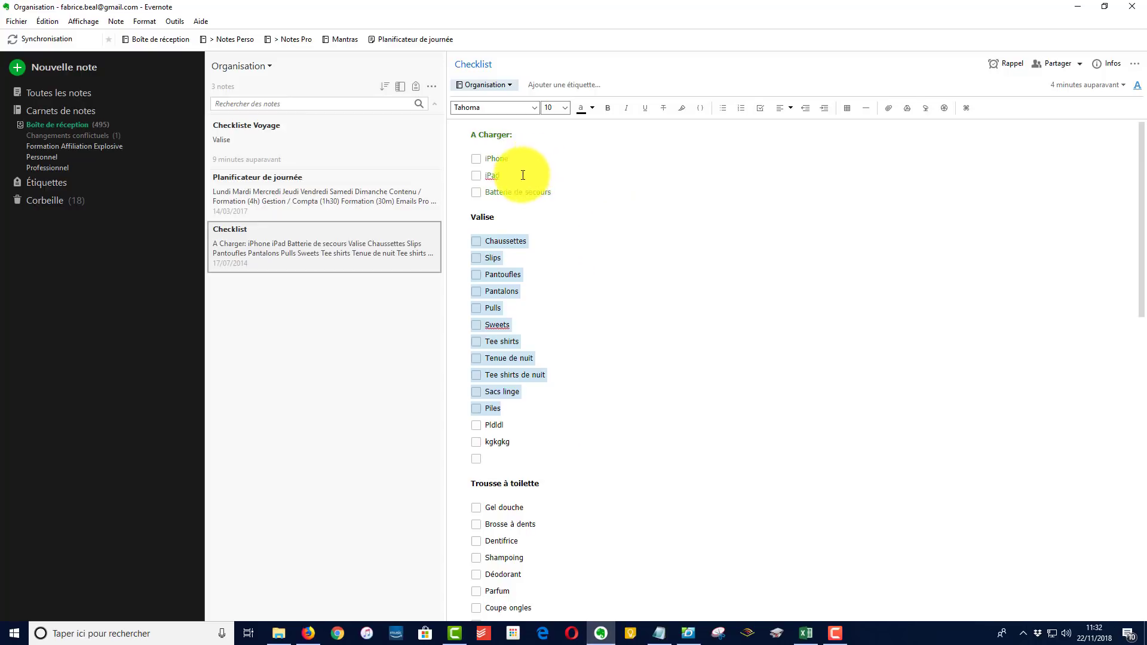
pyautogui.click(600, 633)
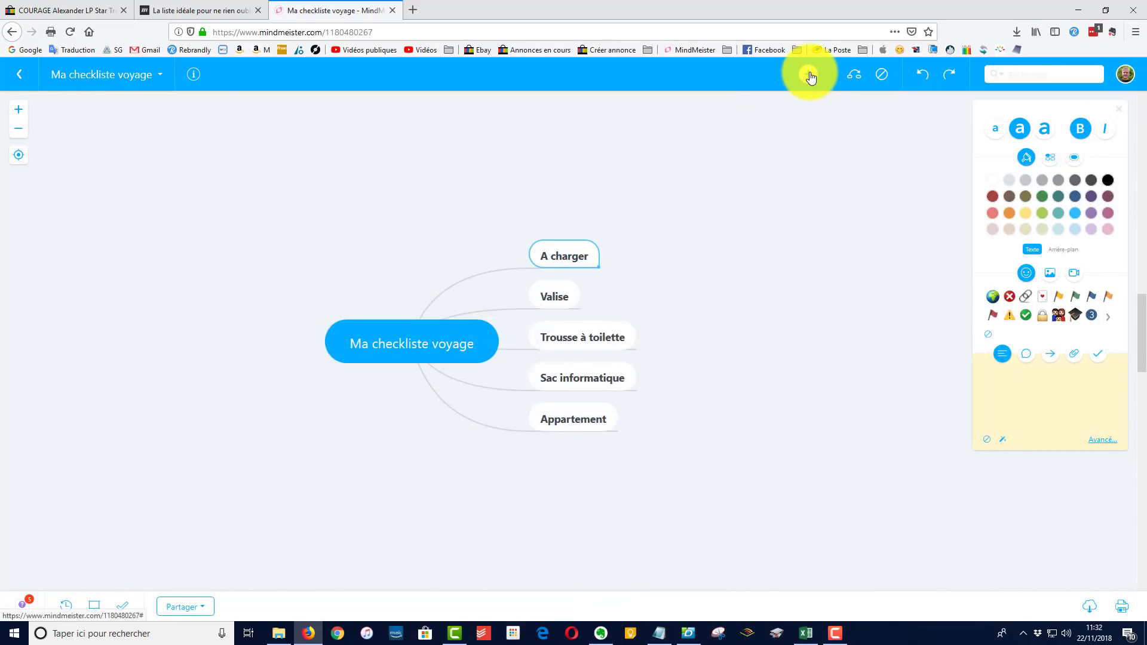
# Add three subtopics under "A charger": "iPad", "iPhone" and "Batterie de secours"
pyautogui.click(806, 75)
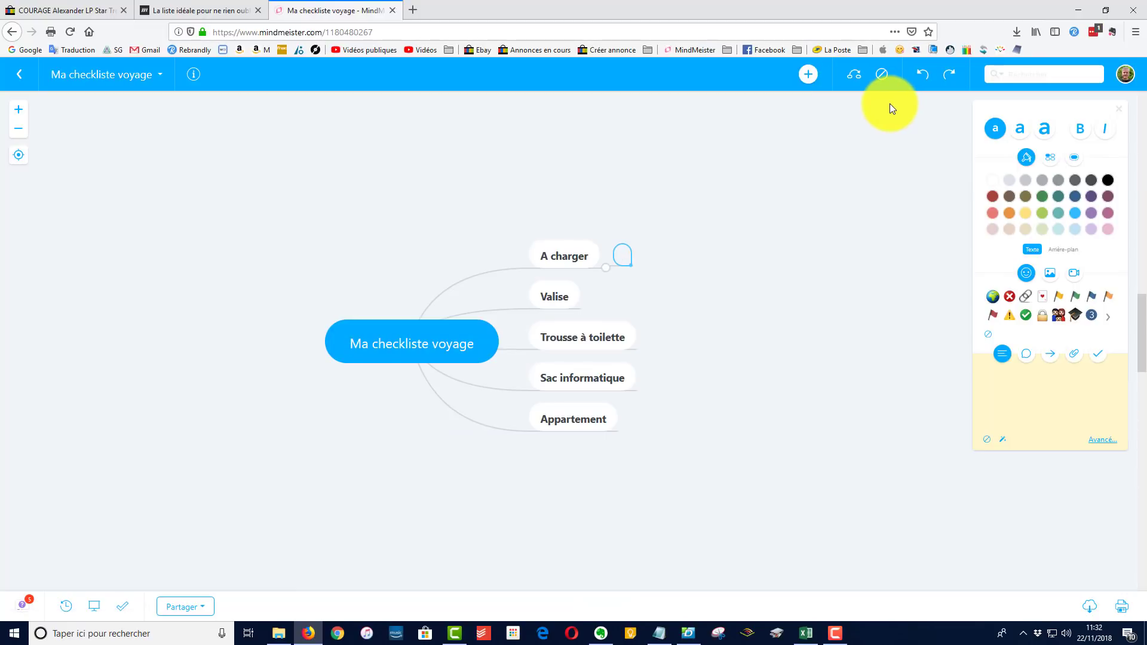
pyautogui.write('iPAd')
pyautogui.press('Return')
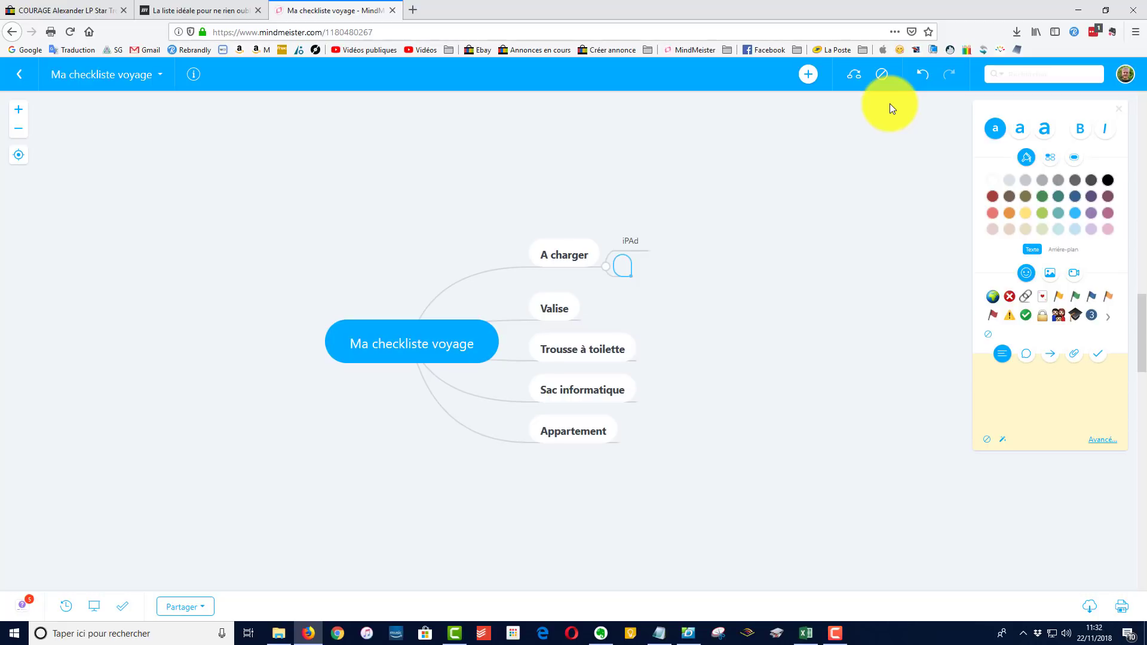
pyautogui.write('iPhone')
pyautogui.press('Return')
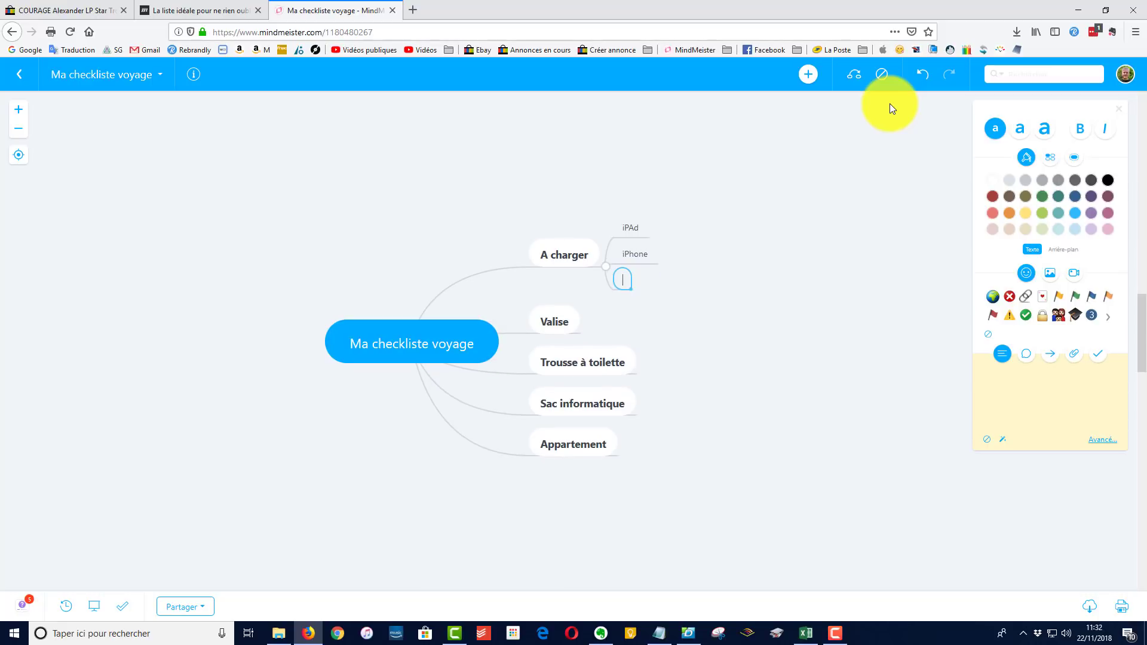
pyautogui.write('Batterie de secours')
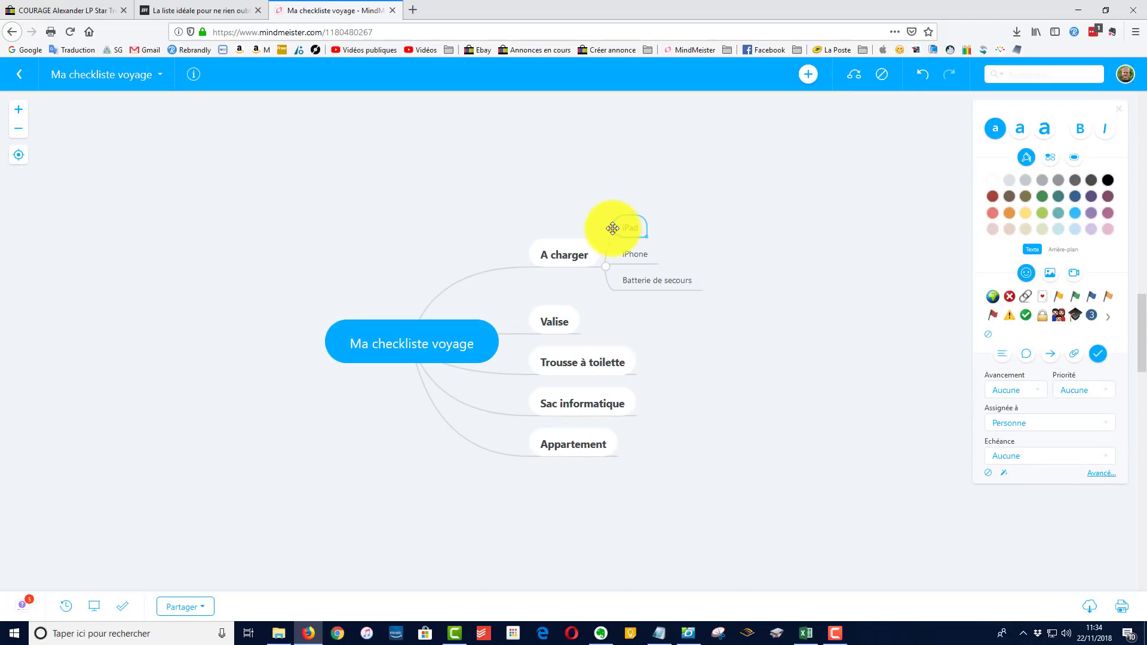
# Hide the topic properties sidebar and show it again with the "iPad" subtopic selected
pyautogui.moveTo(610, 225); pyautogui.dragTo(636, 236)
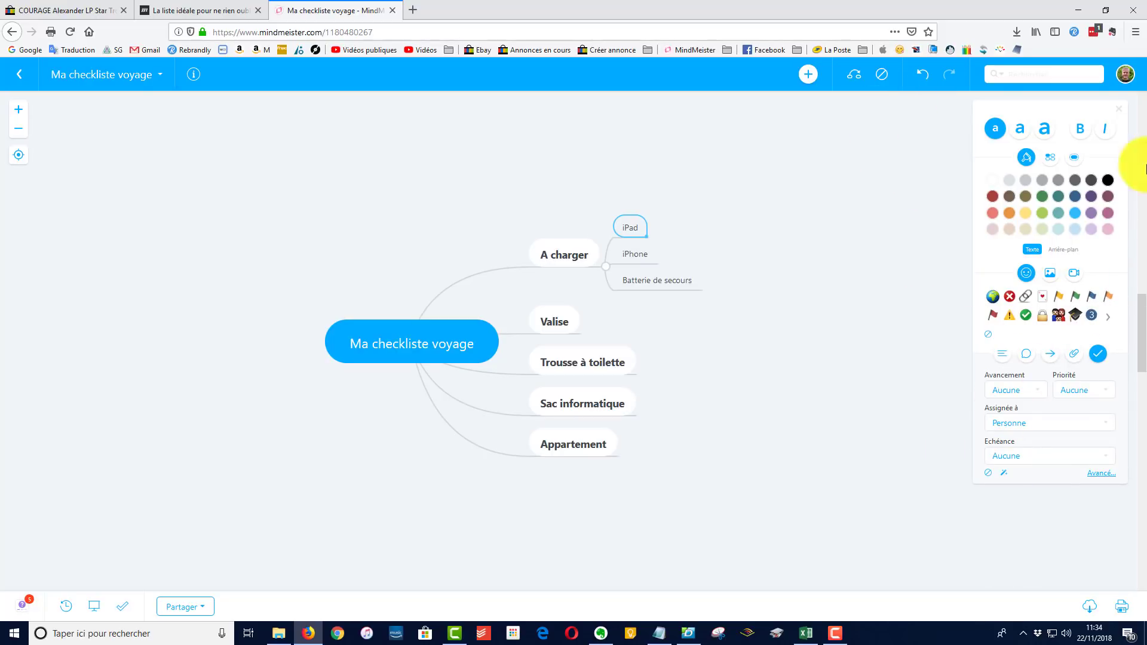
pyautogui.click(1119, 112)
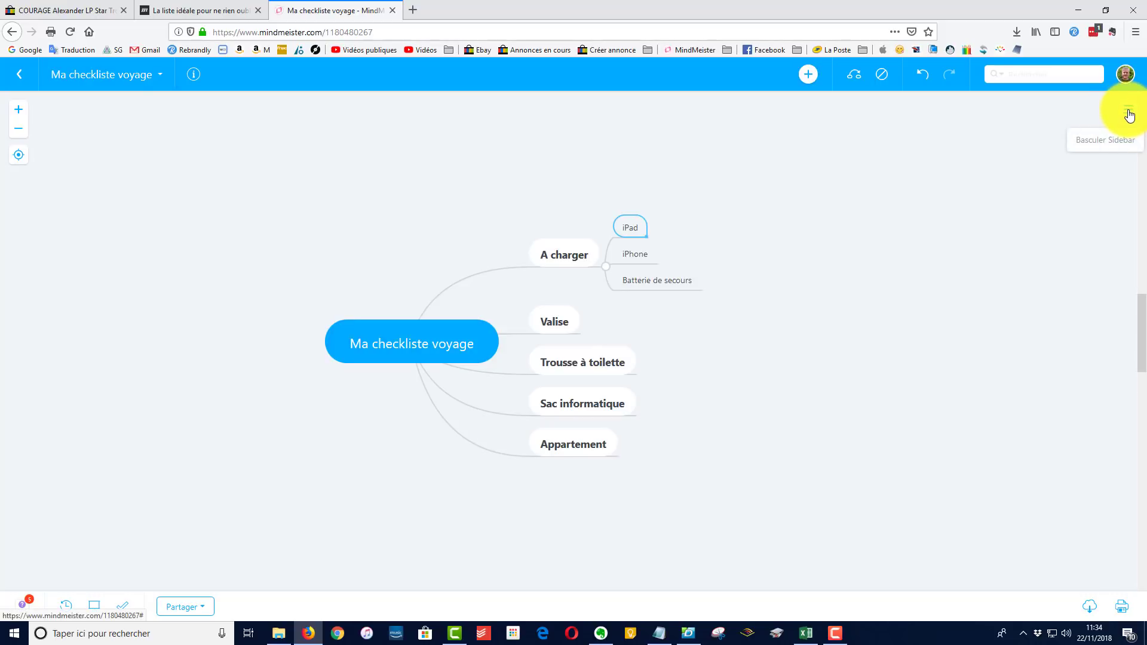
pyautogui.click(1128, 113)
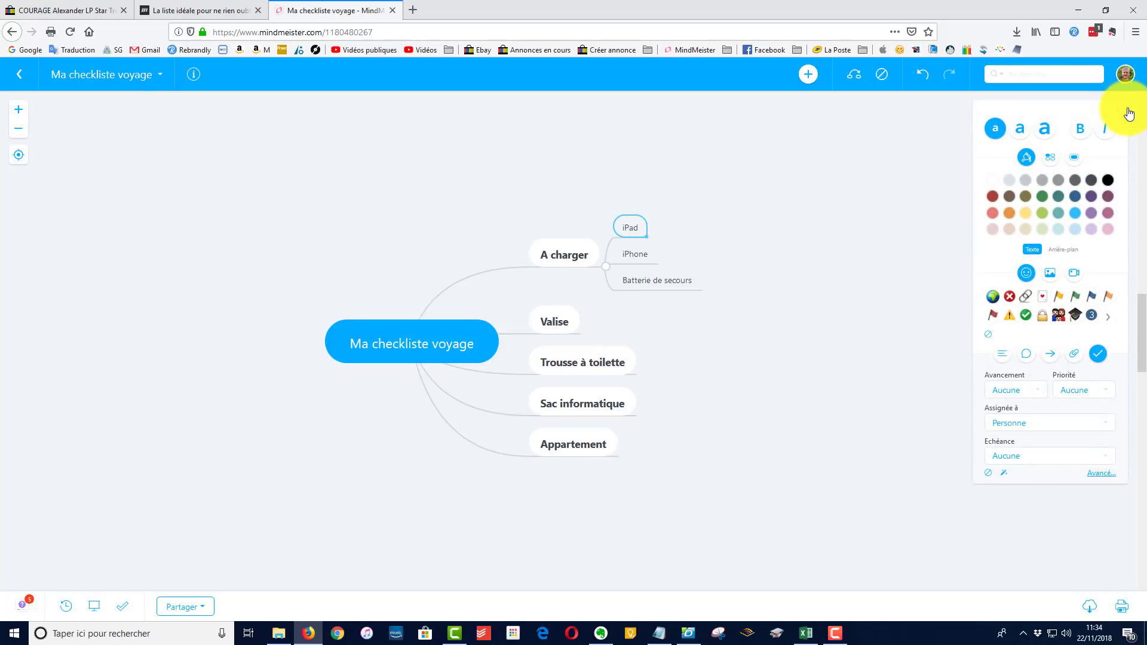
# Add the empty blue checkbox icon to the "iPad", "iPhone" and "Batterie de secours" subtopics of "A charger"
pyautogui.click(1108, 322)
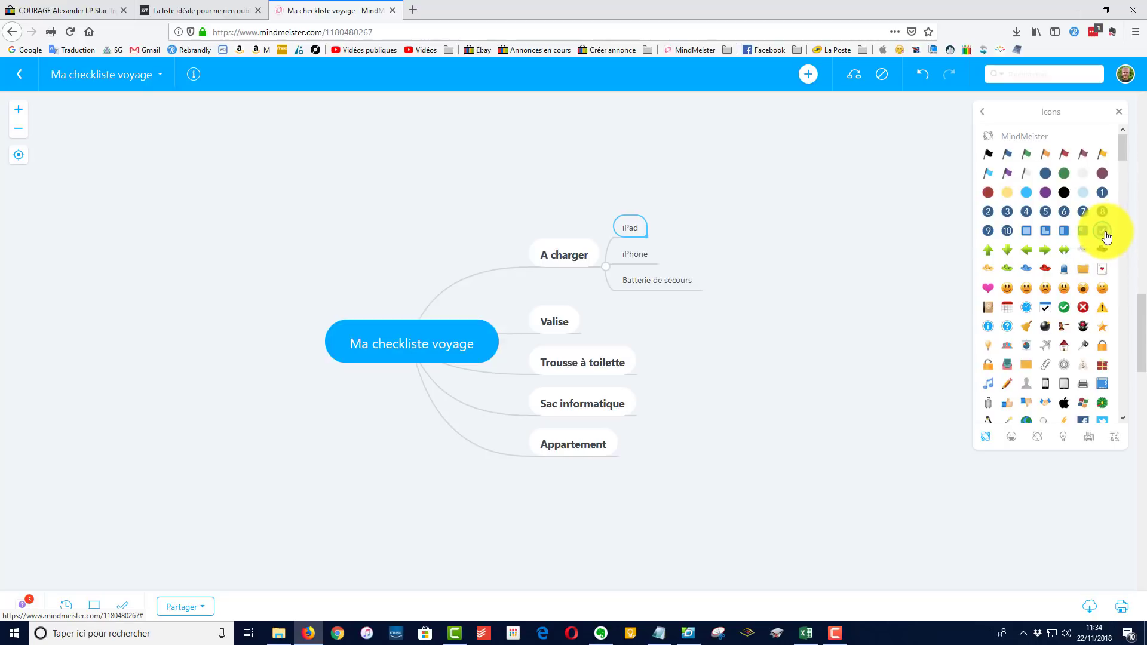
pyautogui.click(1029, 232)
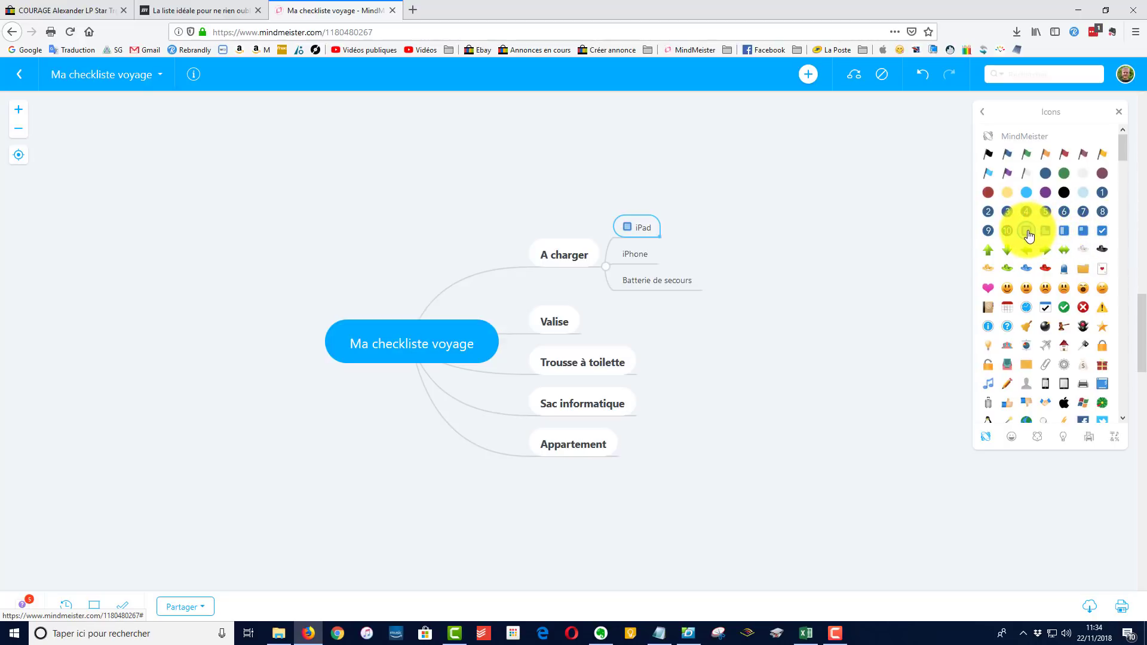
pyautogui.click(636, 254)
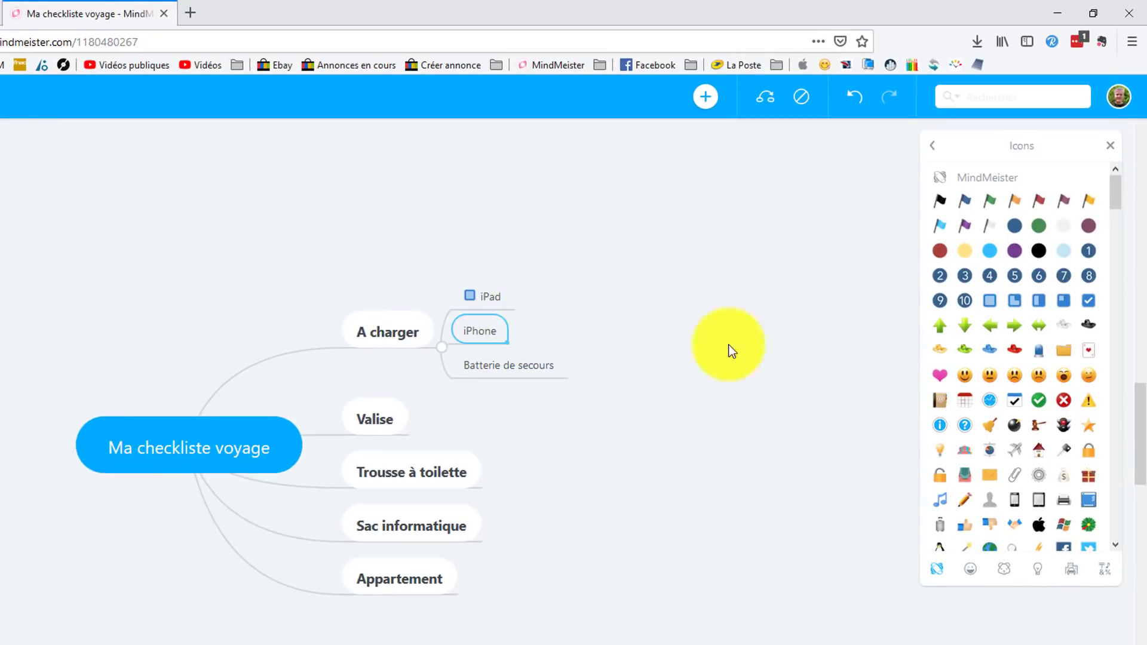
pyautogui.click(989, 299)
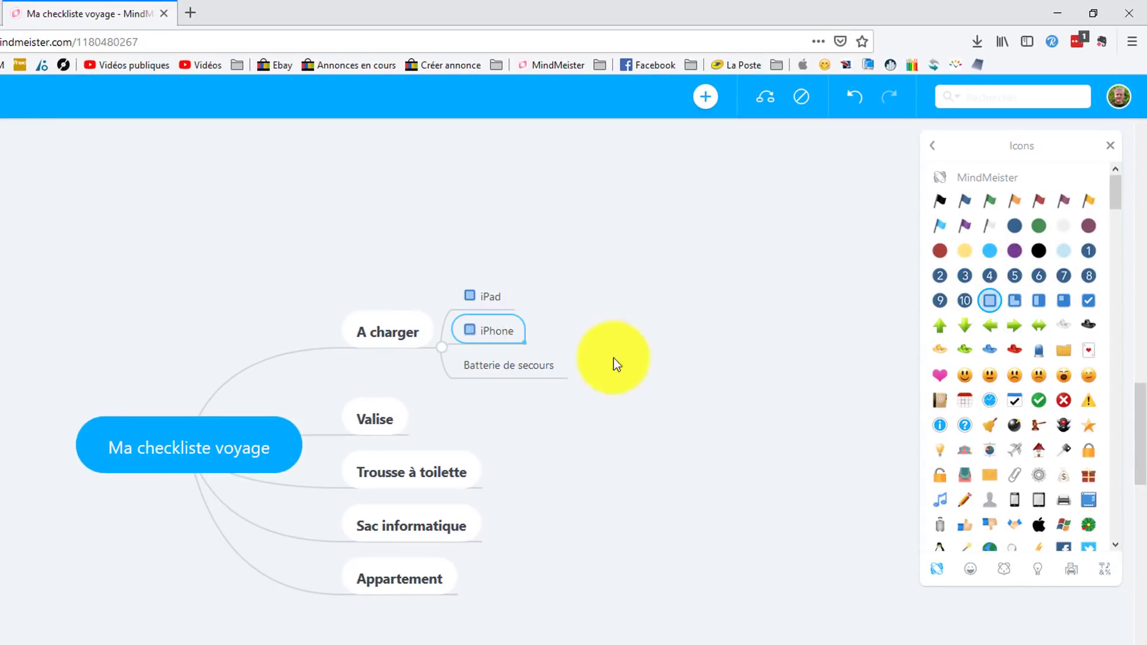
pyautogui.click(525, 365)
pyautogui.click(989, 300)
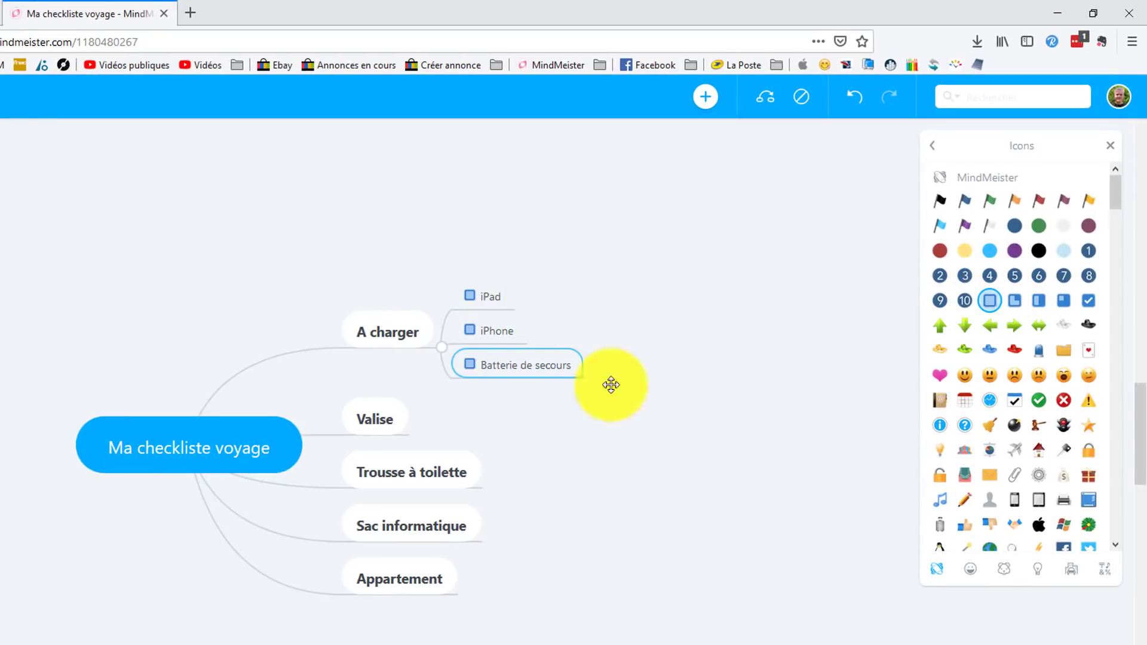
# Add three subtopics under "Valise": "Pantalons", "Pulls" and "Sous-Vêtements"
pyautogui.click(380, 419)
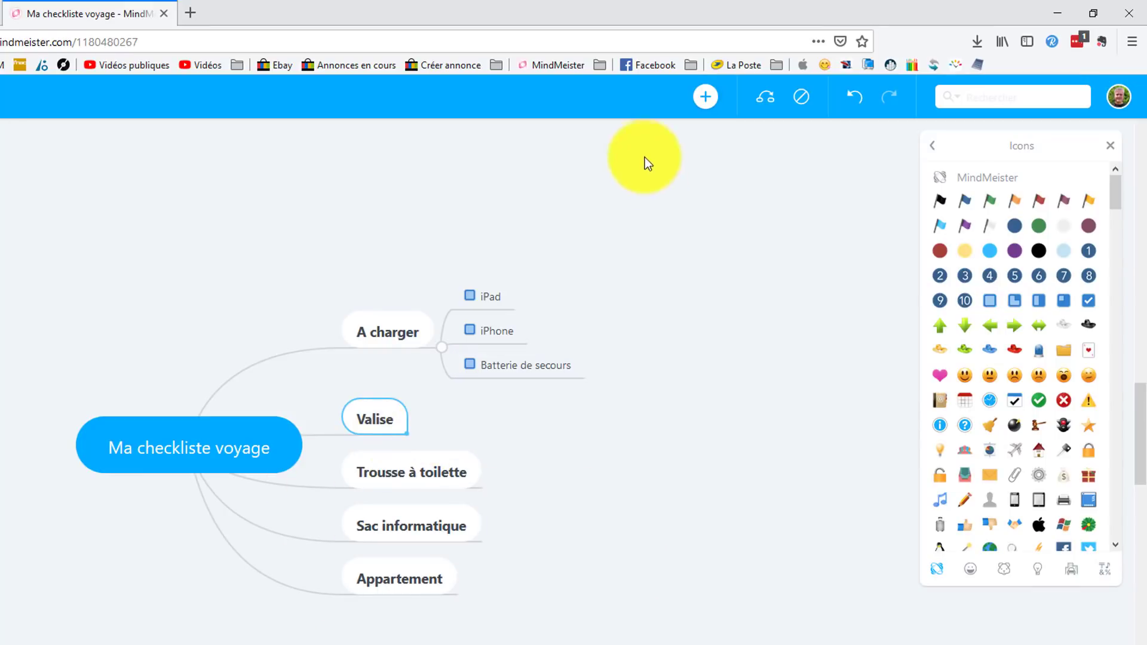
pyautogui.click(705, 97)
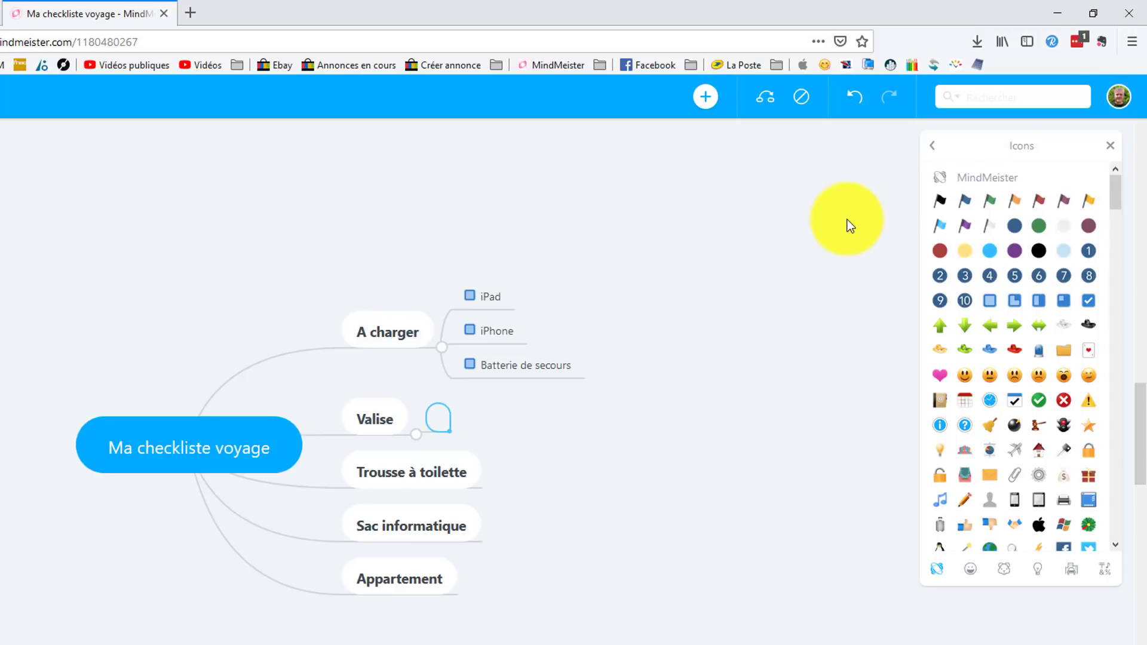
pyautogui.write('Pantalons')
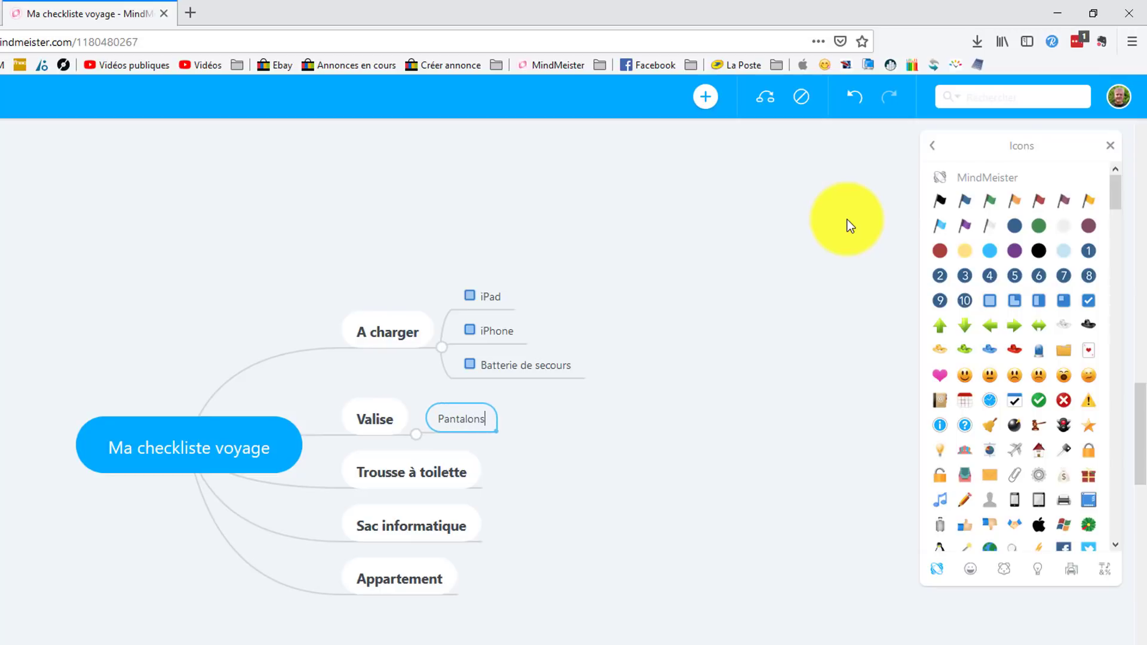
pyautogui.press('Return')
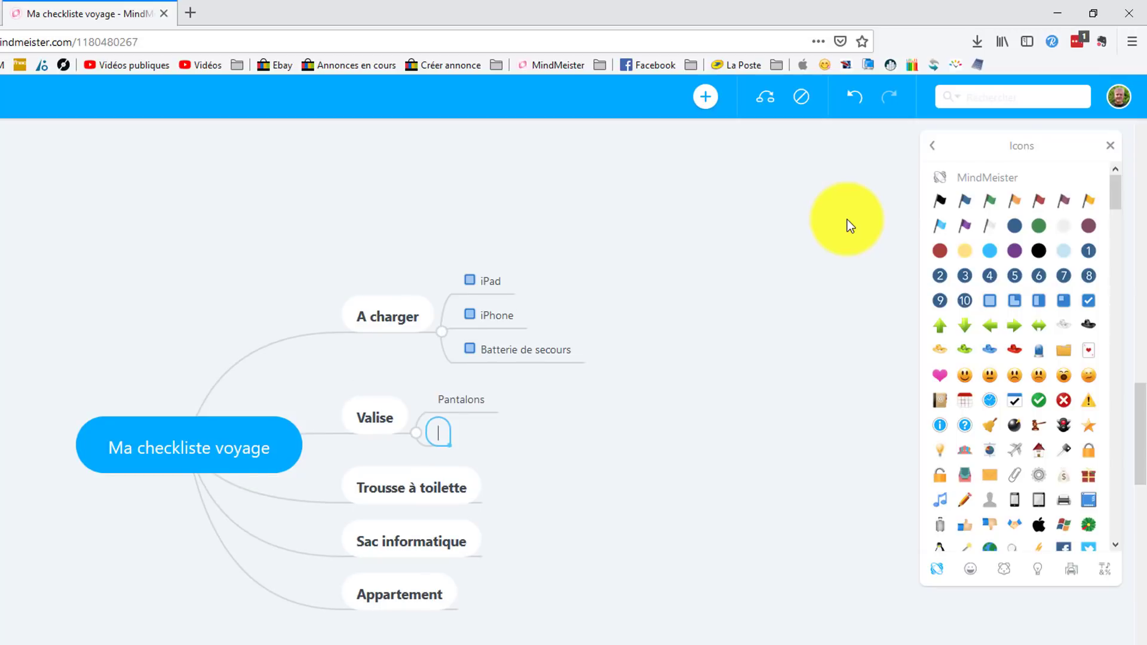
pyautogui.write('Pulls')
pyautogui.press('Return')
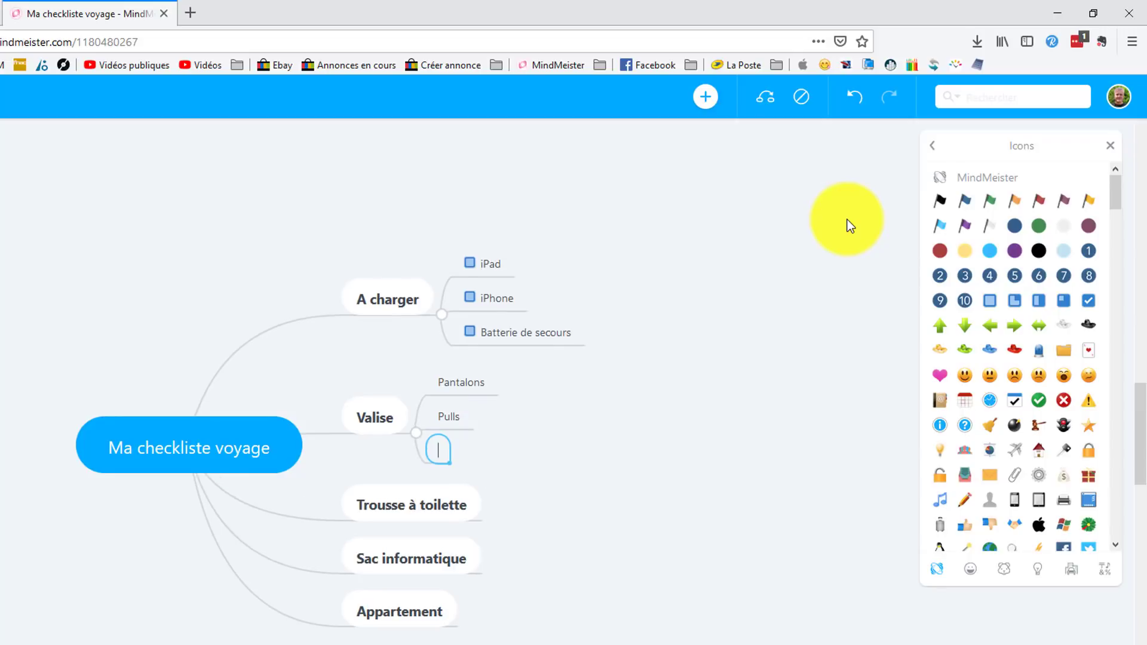
pyautogui.write('Sous-Vêtements')
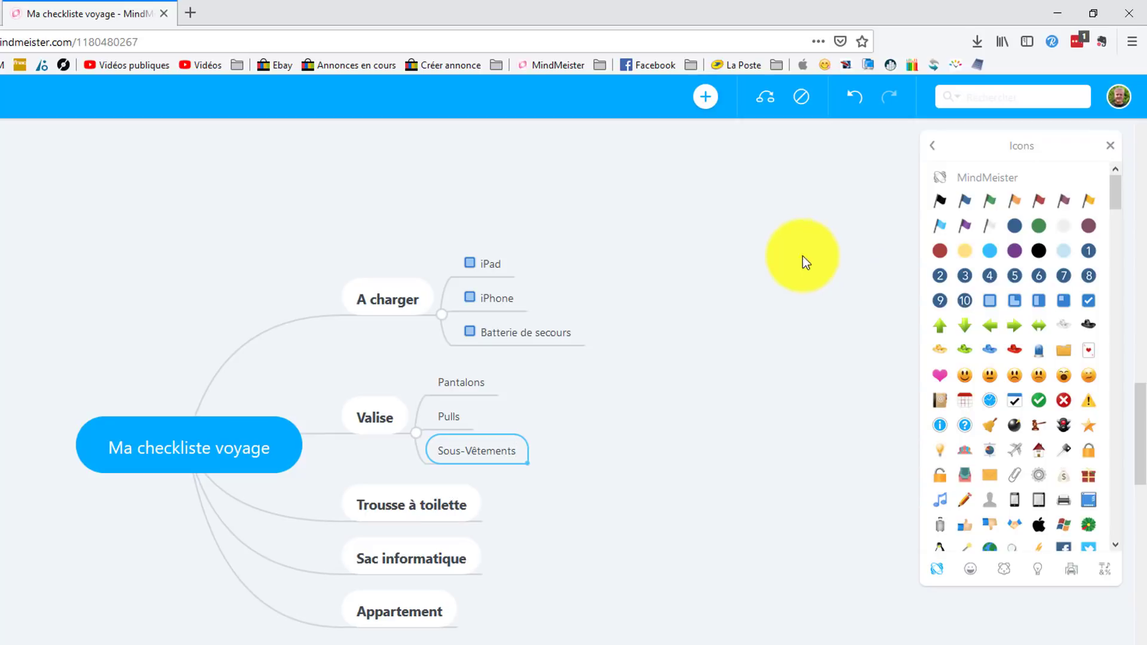
# Add the empty blue checkbox icon to the "Pantalons", "Pulls" and "Sous-Vêtements" subtopics of "Valise"
pyautogui.click(466, 384)
pyautogui.click(989, 300)
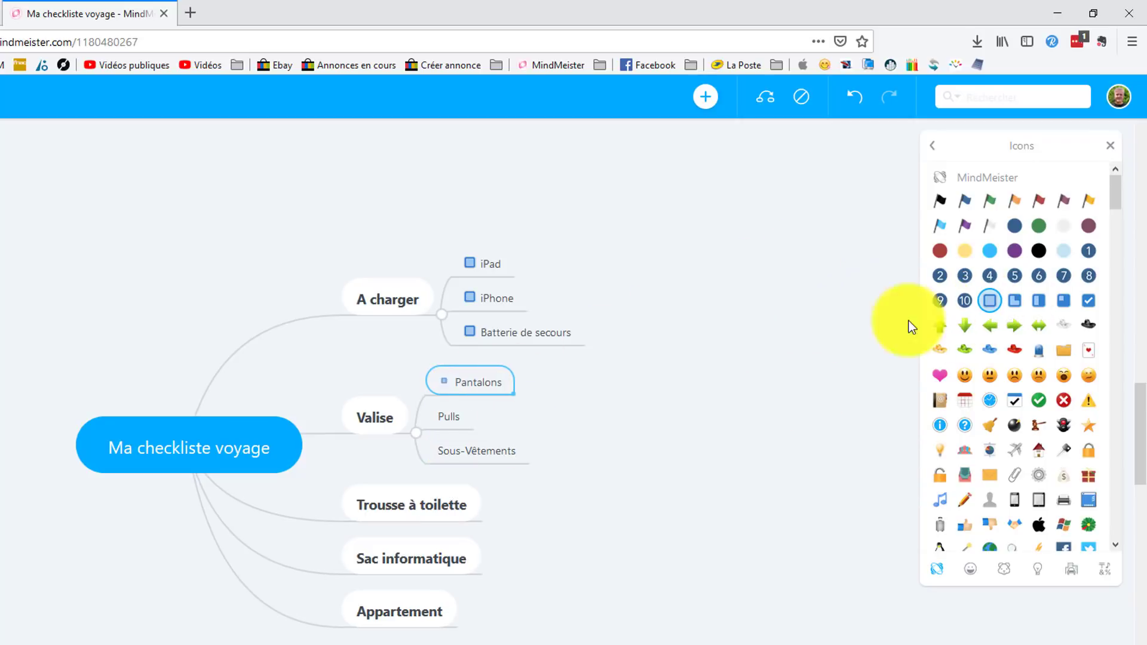
pyautogui.click(445, 416)
pyautogui.click(989, 301)
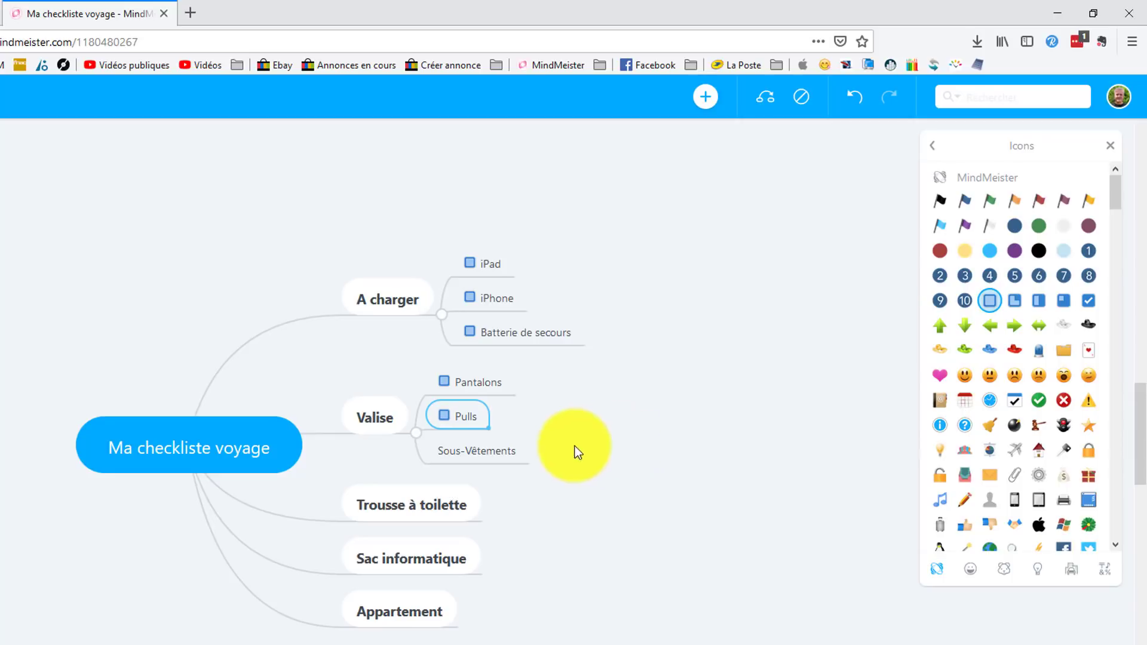
pyautogui.click(477, 451)
pyautogui.click(989, 300)
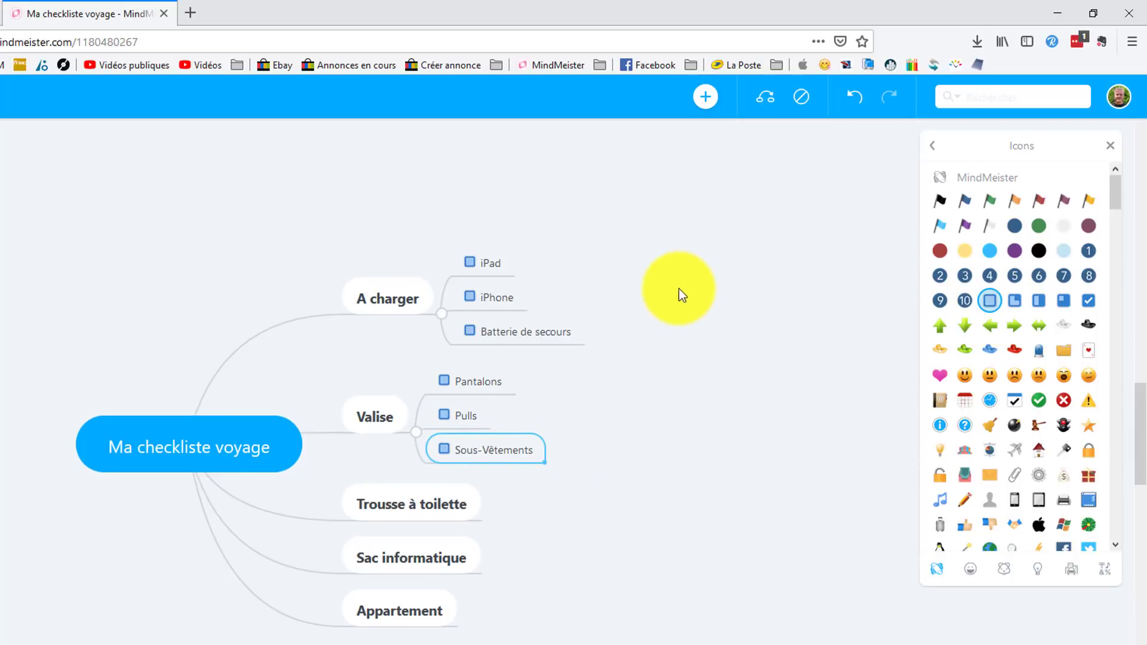
# Move the "Trousse à toilette" topic under "Valise" as its last subtopic, below "Sous-Vêtements"
pyautogui.click(466, 382)
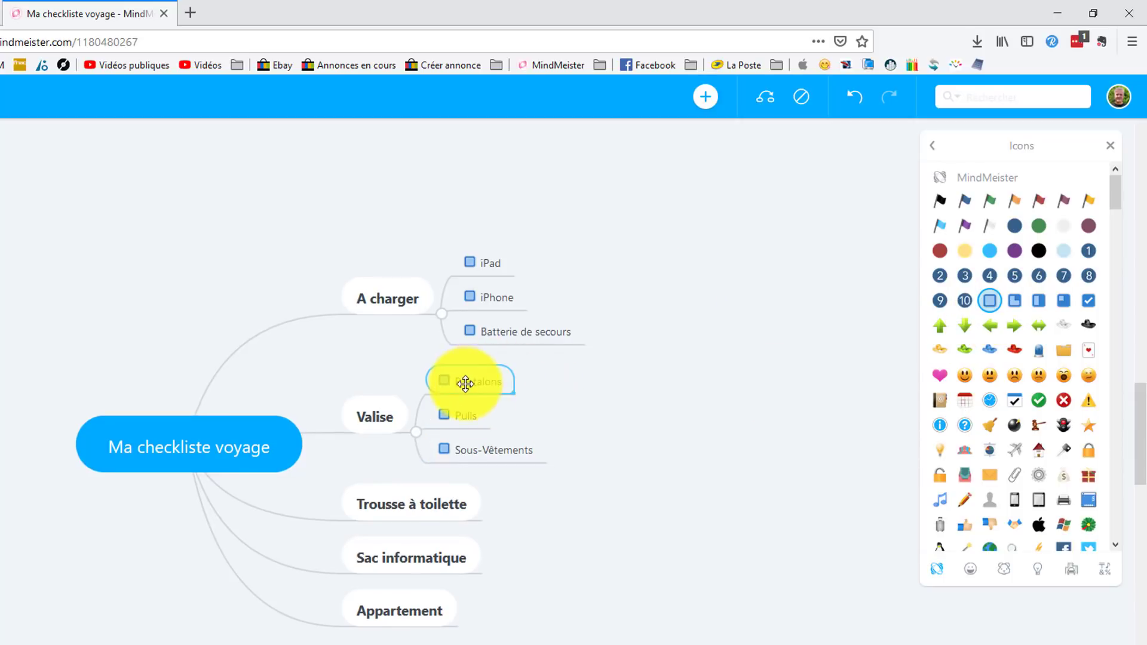
pyautogui.click(408, 421)
pyautogui.click(481, 450)
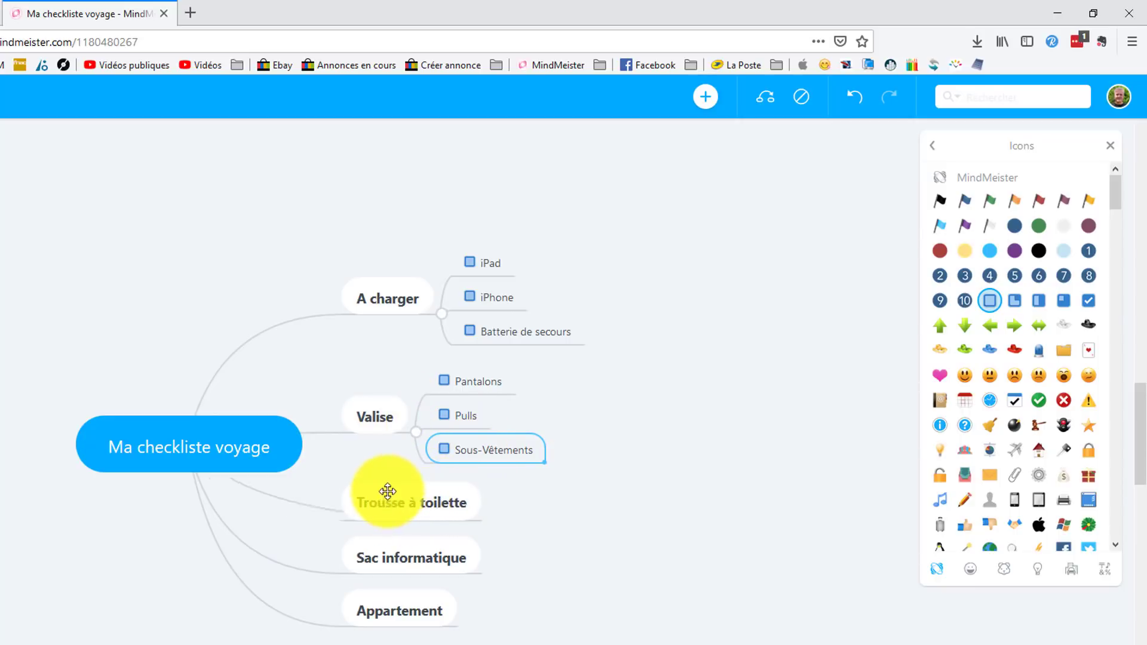
pyautogui.moveTo(388, 491); pyautogui.dragTo(410, 410)
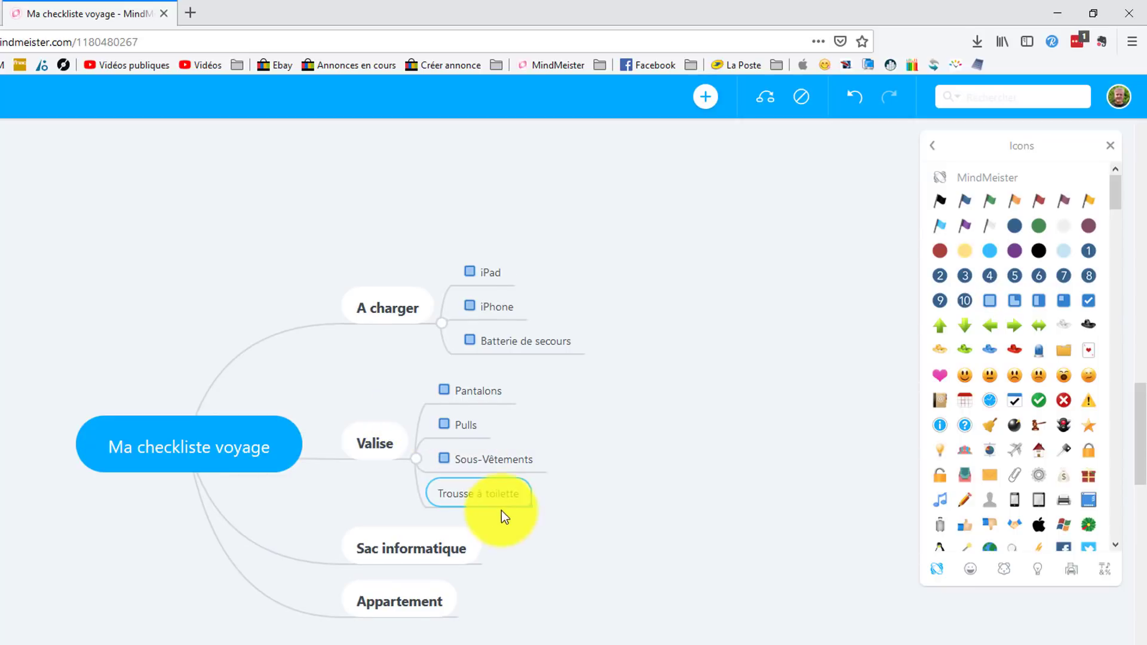
# Format the text of the "Trousse à toilette" subtopic as small and bold
pyautogui.click(937, 150)
pyautogui.click(983, 170)
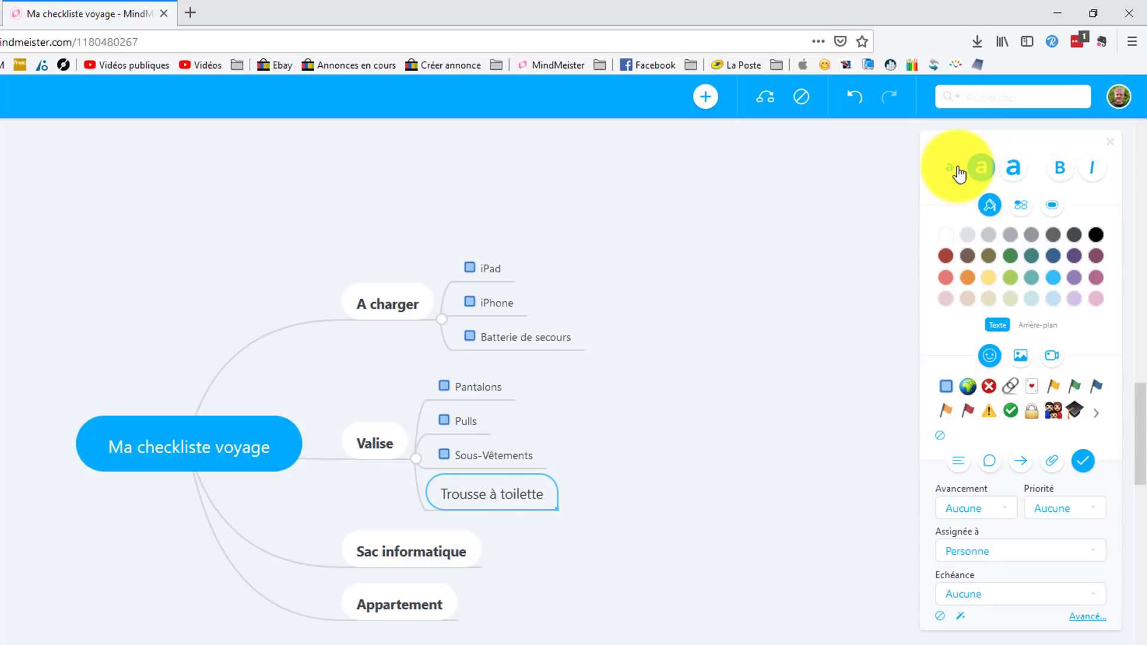
pyautogui.click(956, 172)
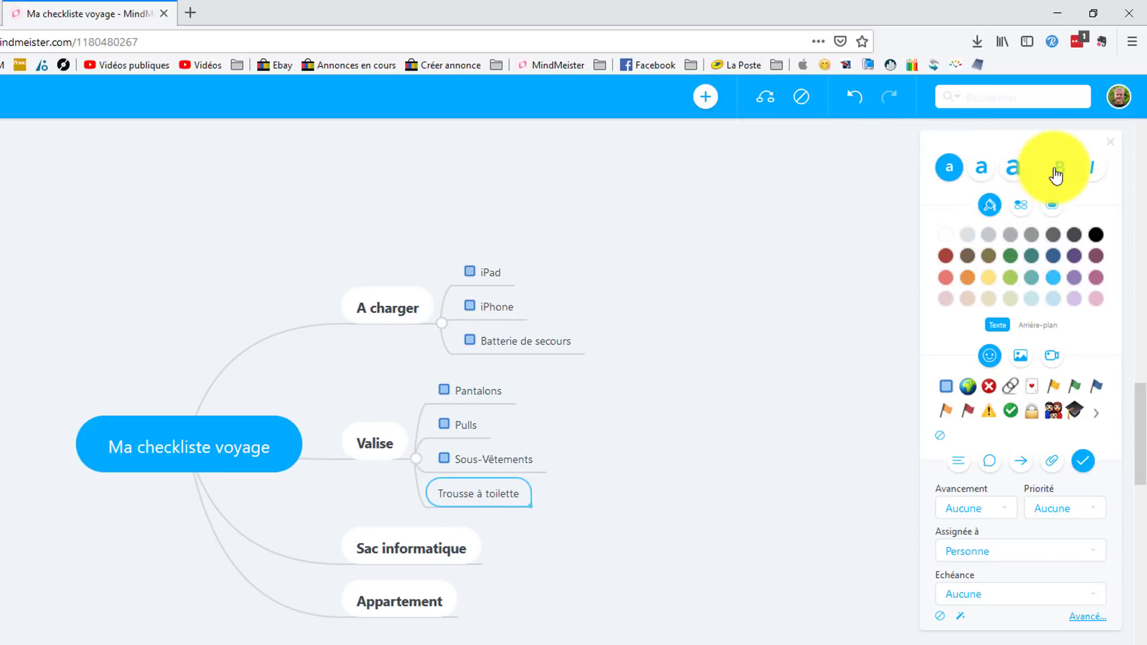
pyautogui.click(1055, 172)
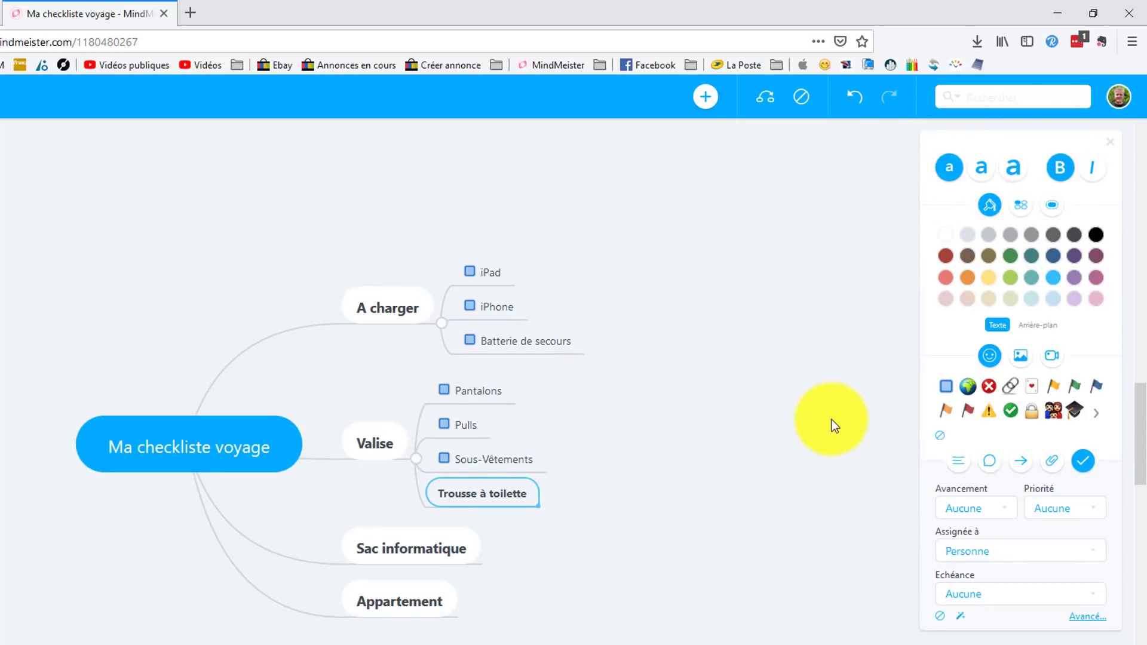
# Add the subtopics "Brosse à dents" and "Dentifrice" under "Trousse à toilette", each with the empty blue checkbox icon
pyautogui.click(705, 98)
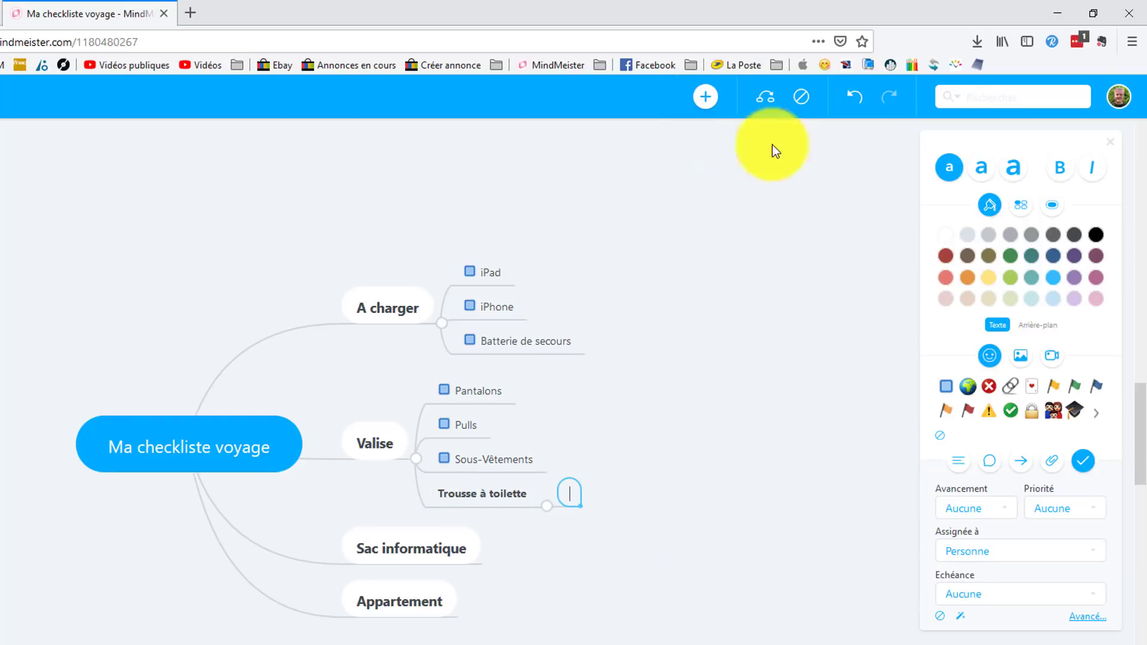
pyautogui.write('Bross')
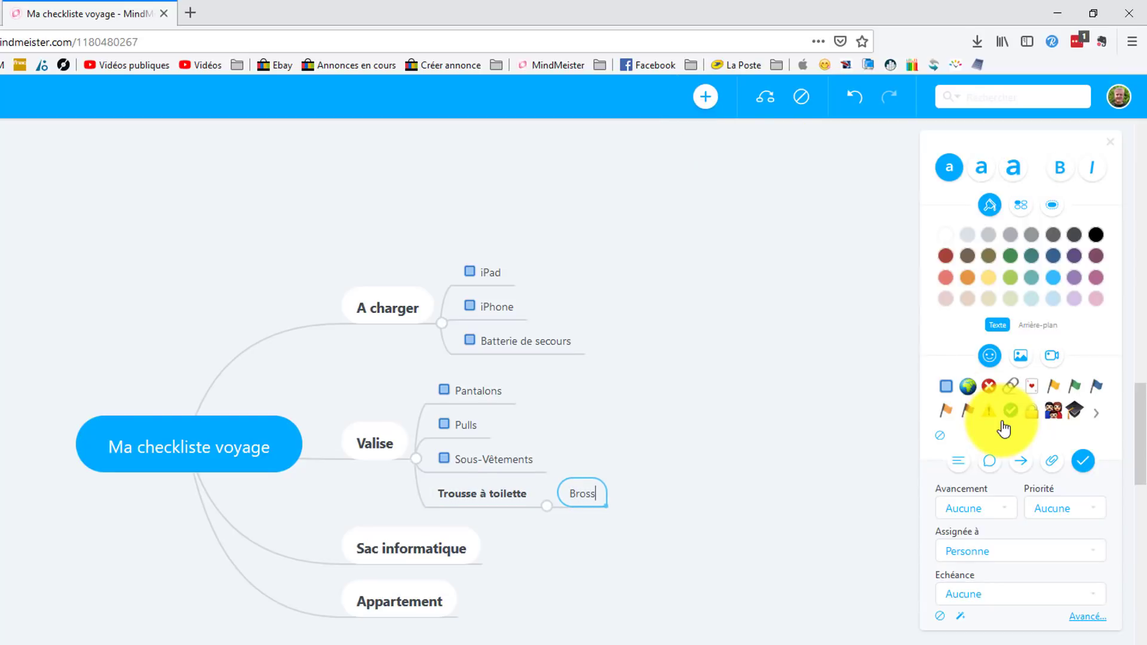
pyautogui.write('e à dents')
pyautogui.press('Return')
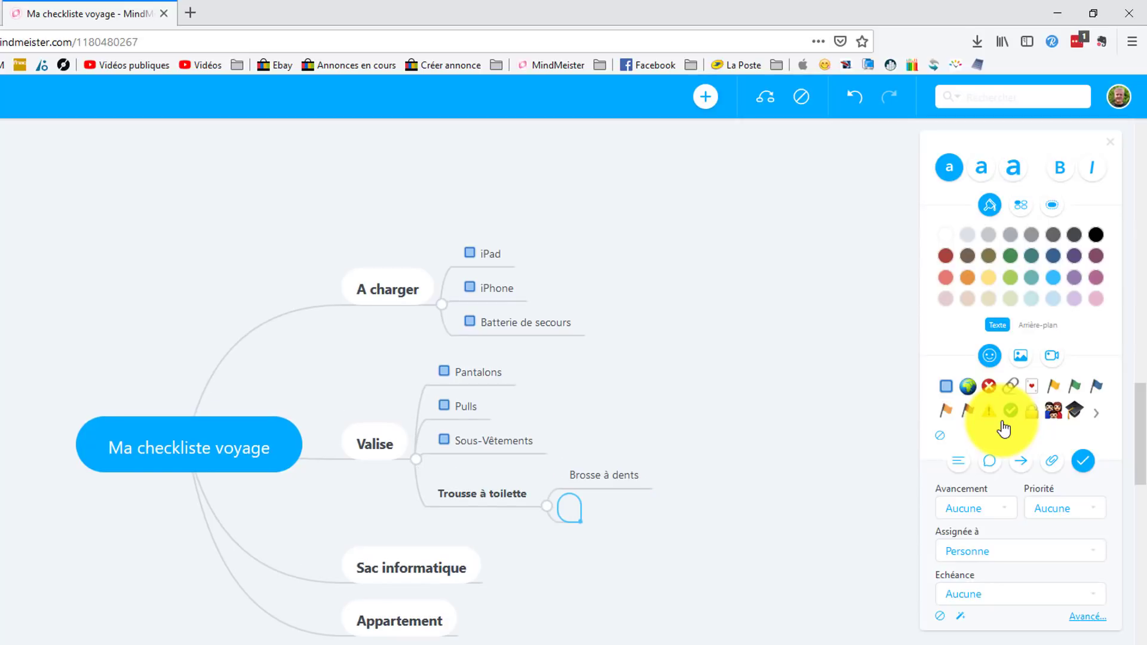
pyautogui.write('Dentifrice')
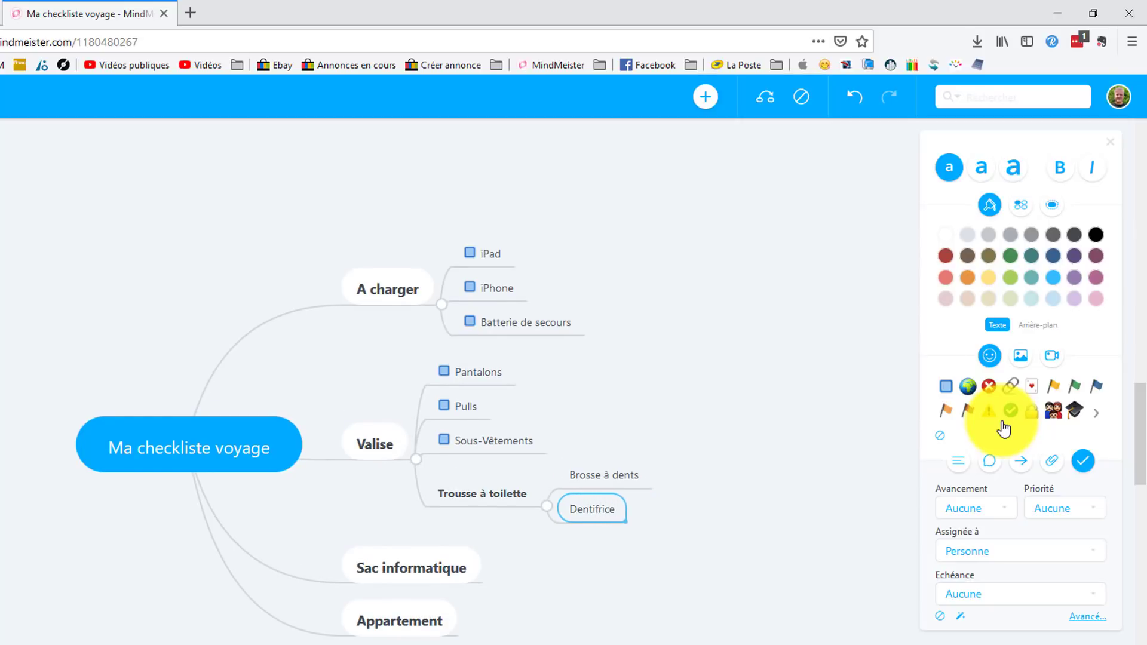
pyautogui.click(946, 386)
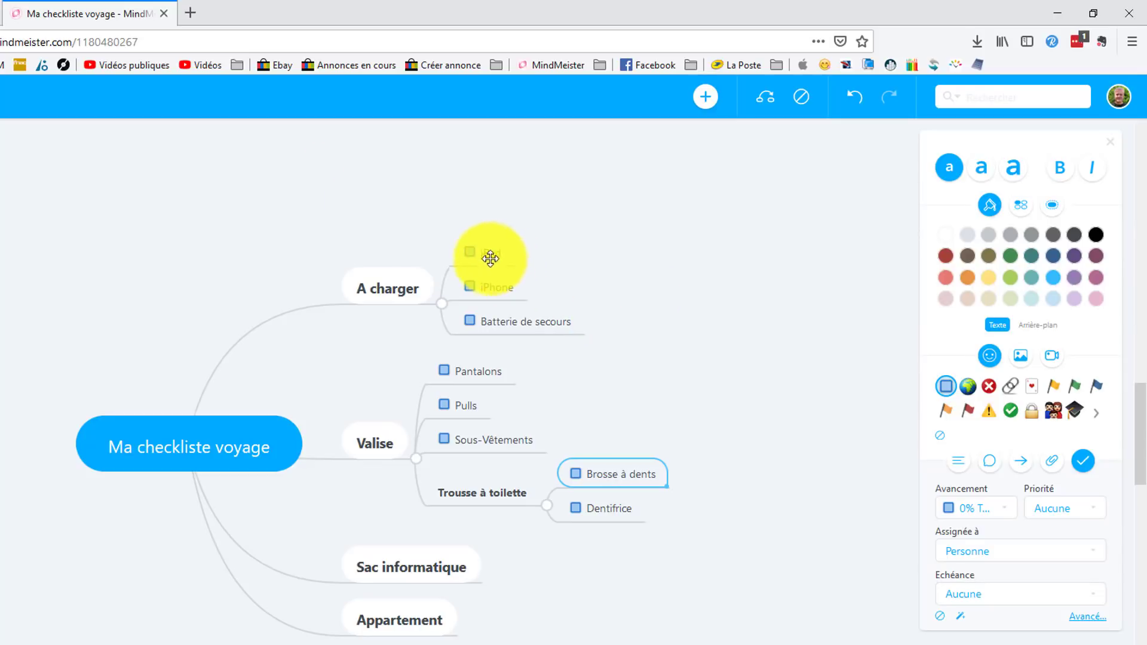
# Mark "iPad", "iPhone" and "Batterie de secours" under "A charger" as done with the ticked blue checkbox icon
pyautogui.click(471, 258)
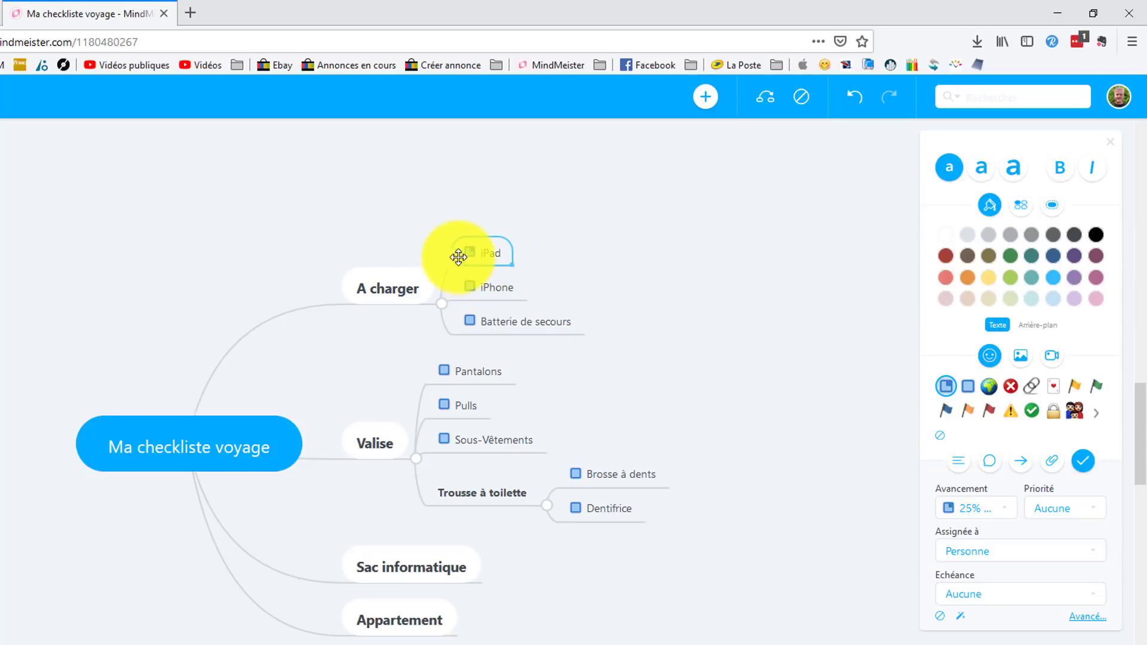
pyautogui.click(470, 260)
pyautogui.click(500, 287)
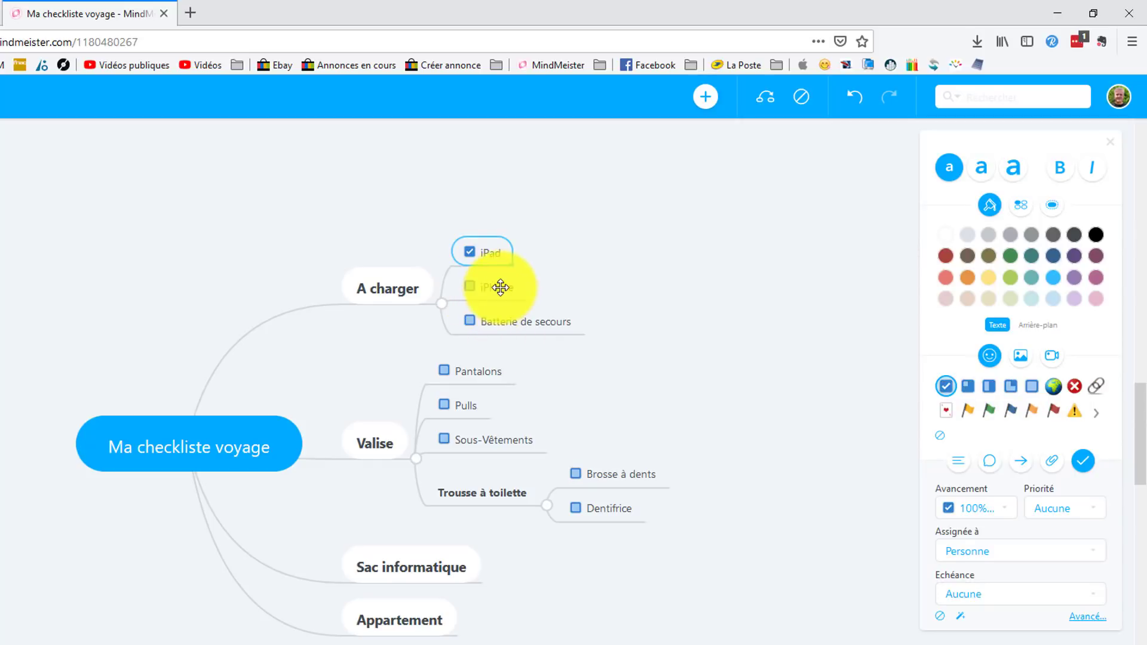
pyautogui.click(946, 385)
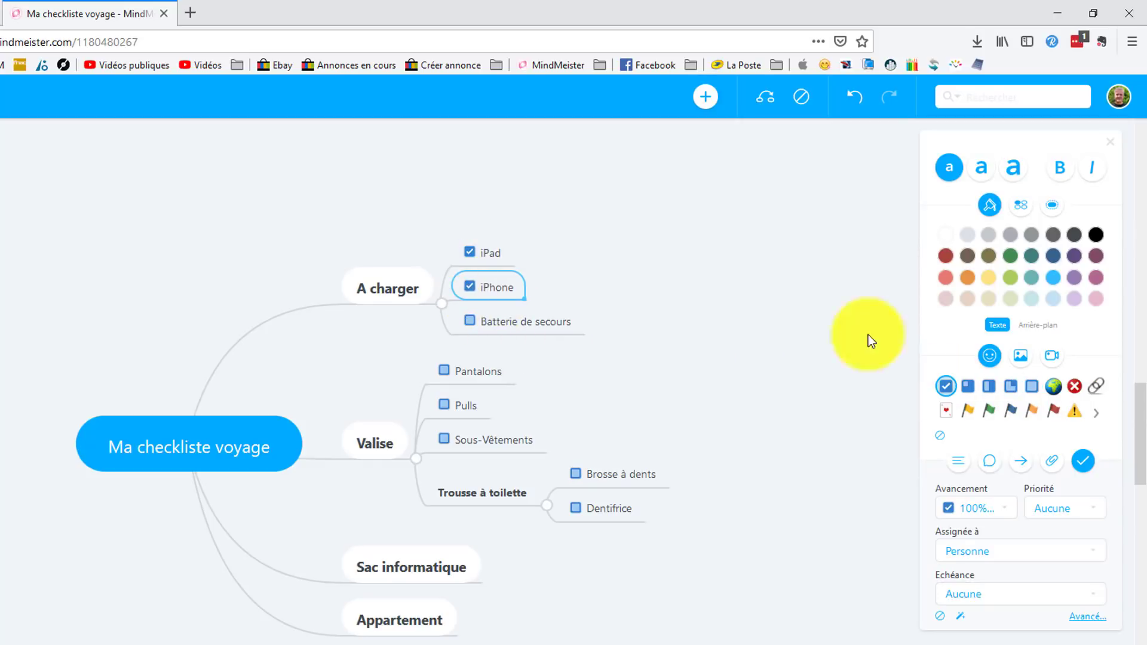
pyautogui.click(512, 324)
pyautogui.click(945, 385)
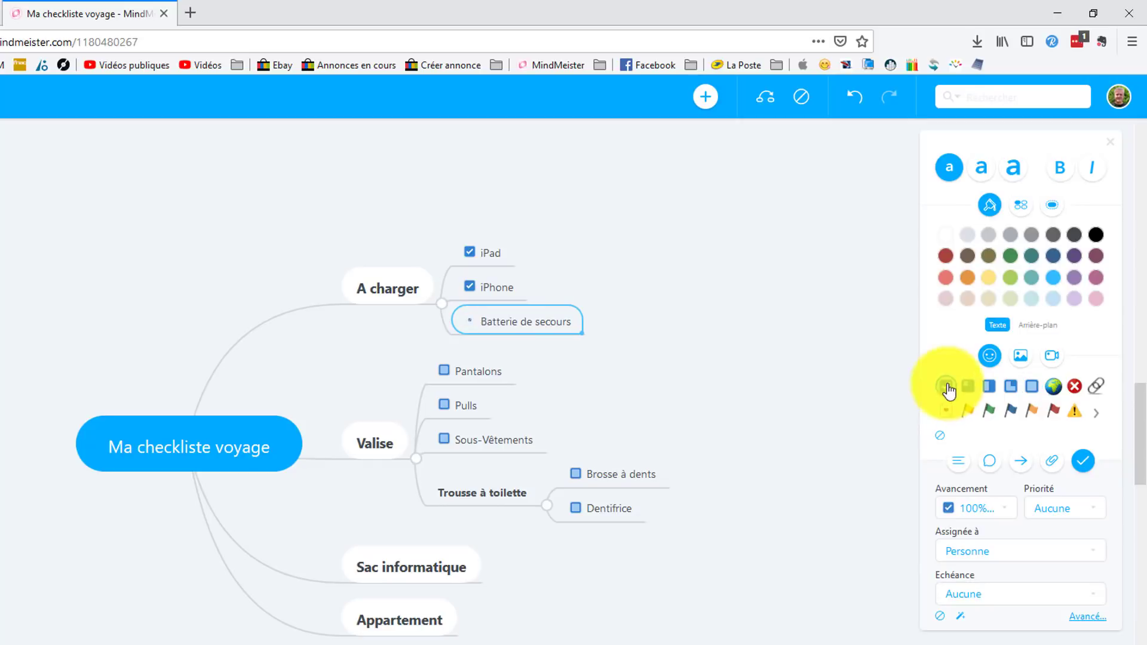
# Advance the checkbox of "Pantalons" under "Valise" through its progress stages to the ticked 100% state
pyautogui.click(463, 372)
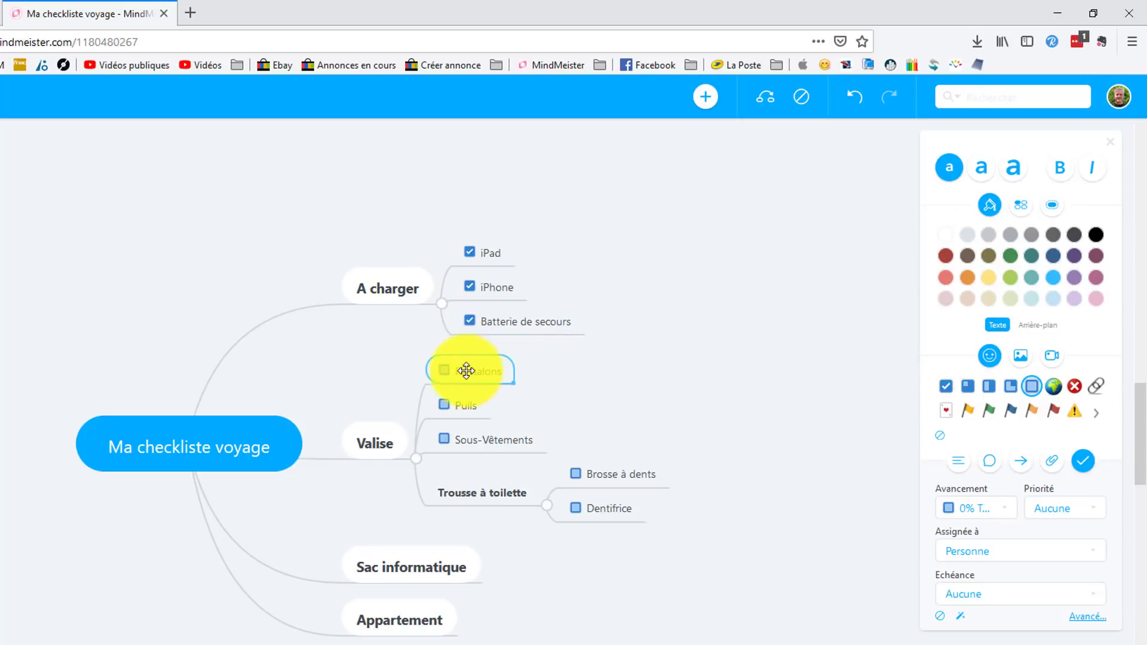
pyautogui.click(445, 371)
pyautogui.click(444, 370)
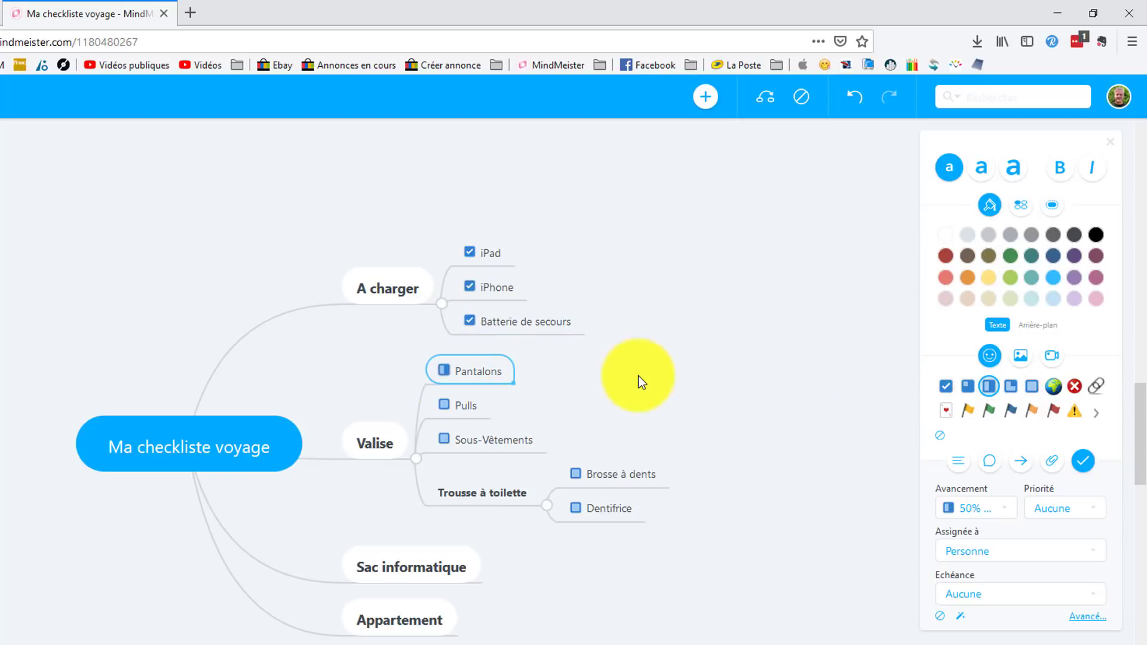
pyautogui.click(447, 374)
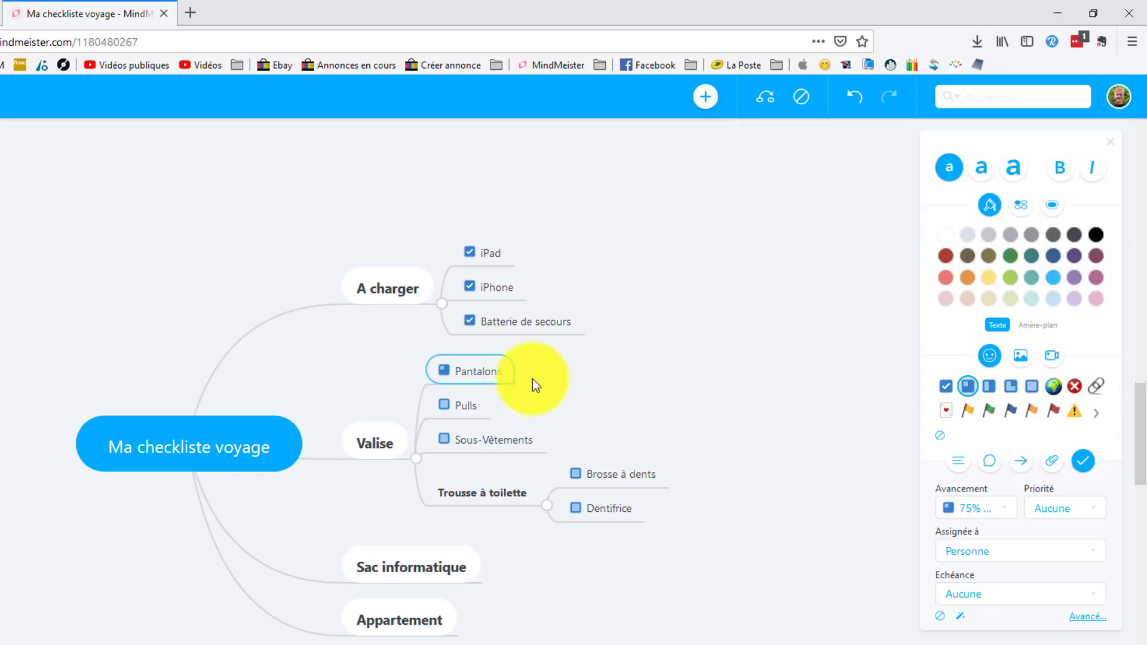
pyautogui.click(443, 375)
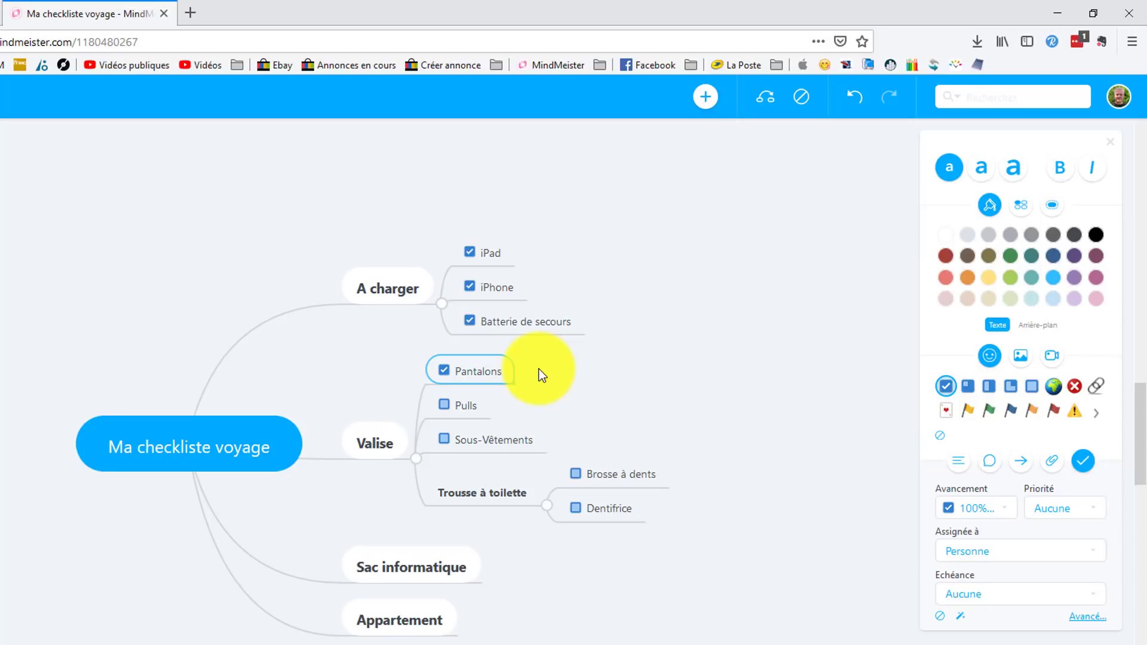
pyautogui.click(518, 320)
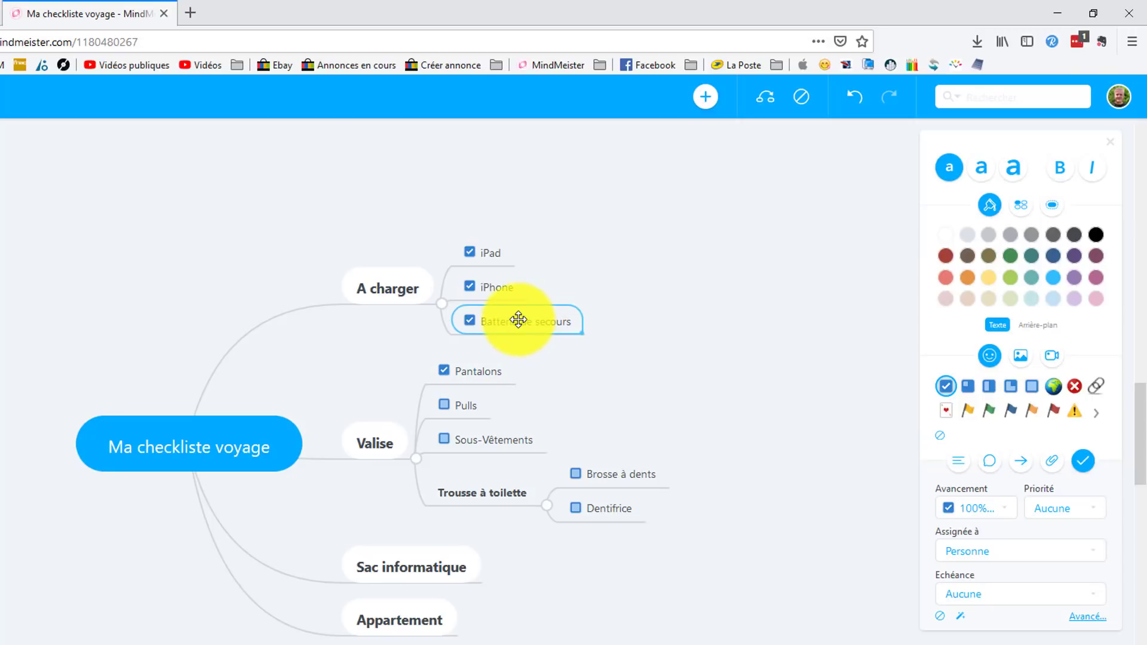
pyautogui.moveTo(501, 291); pyautogui.dragTo(492, 251)
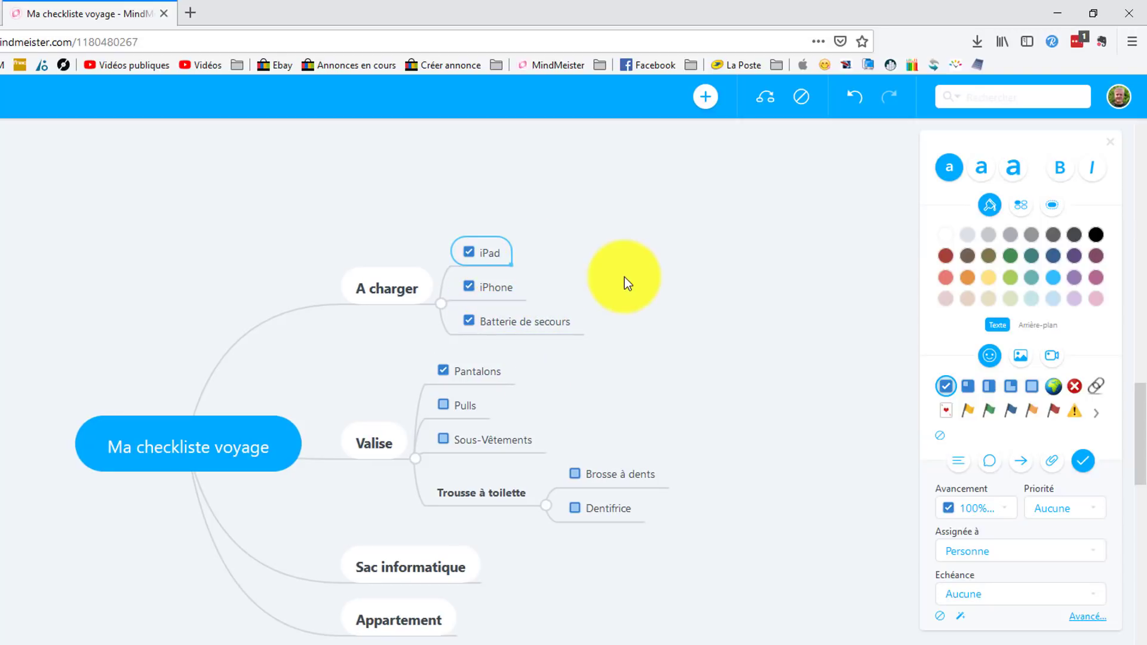
pyautogui.click(494, 375)
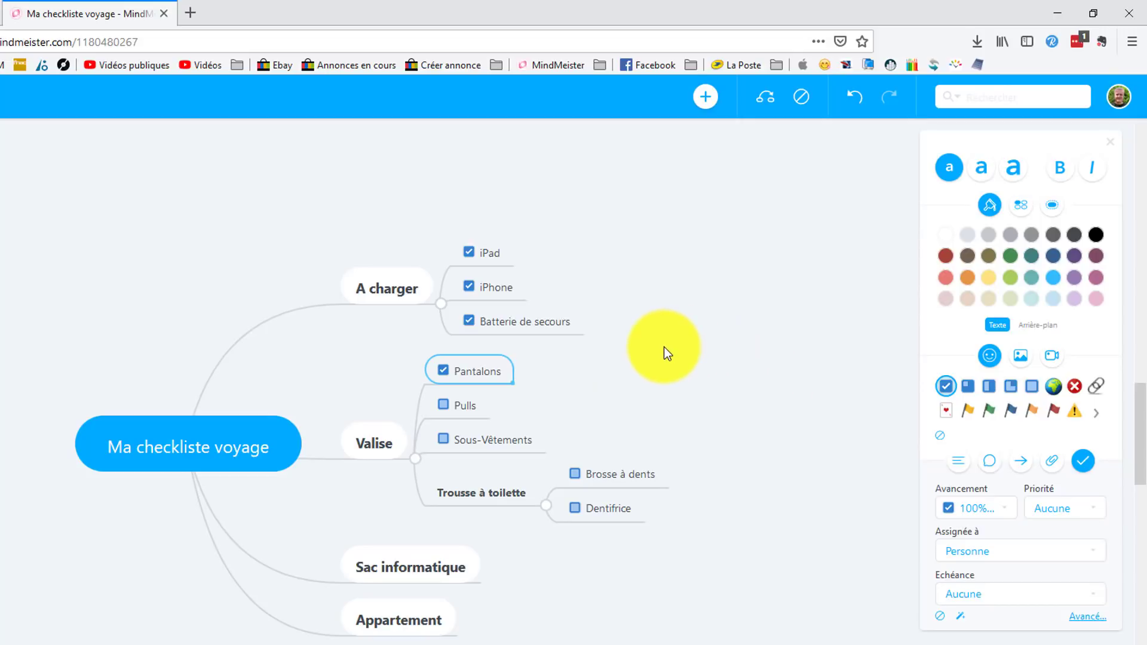
pyautogui.click(388, 289)
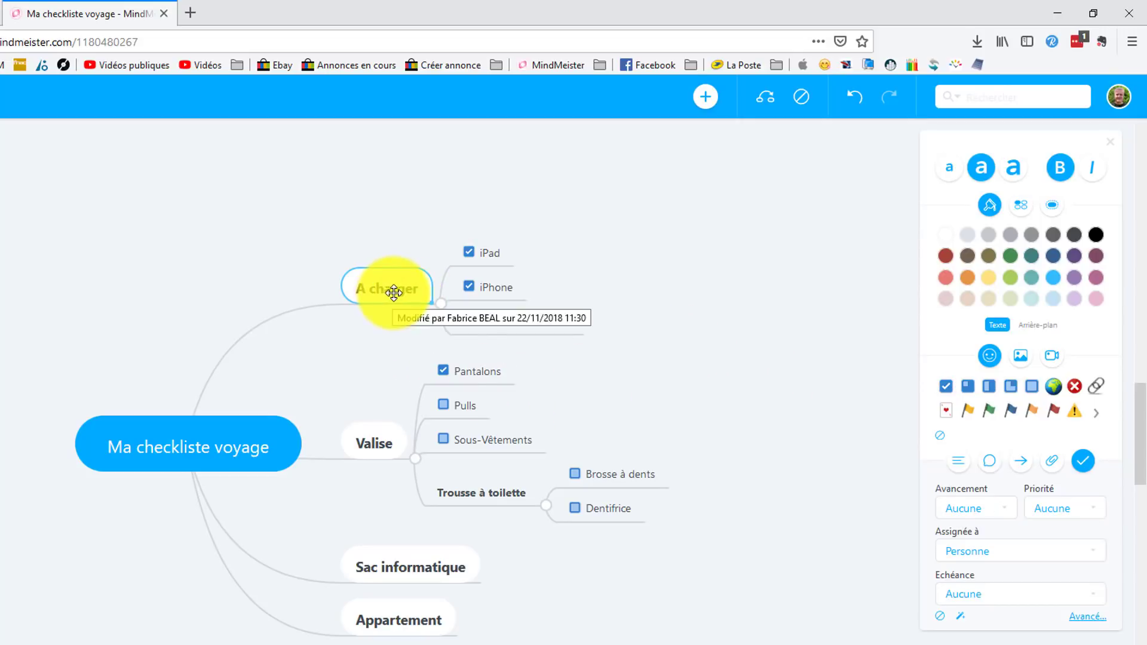